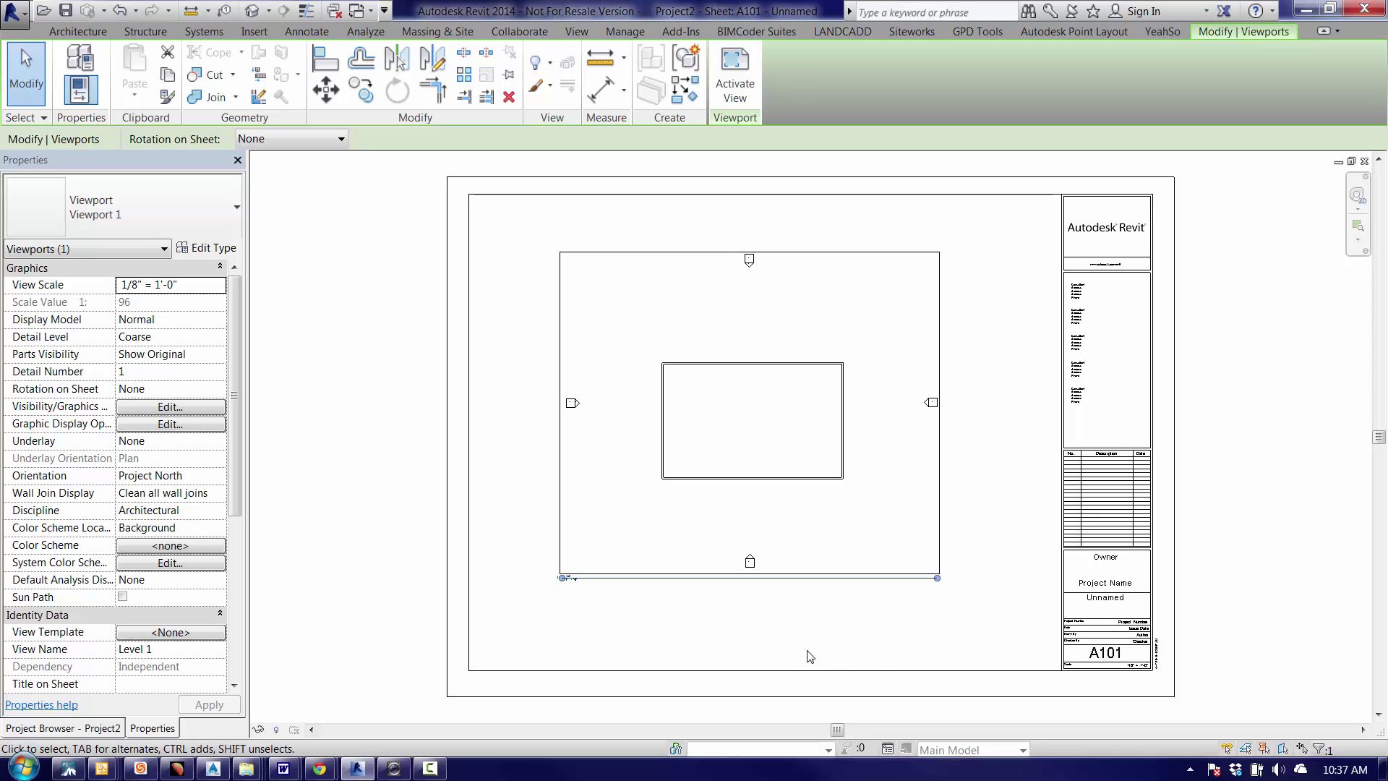
Step: Check which title family the sheet viewport's type uses, closing Type Properties unchanged
left_click(337, 597)
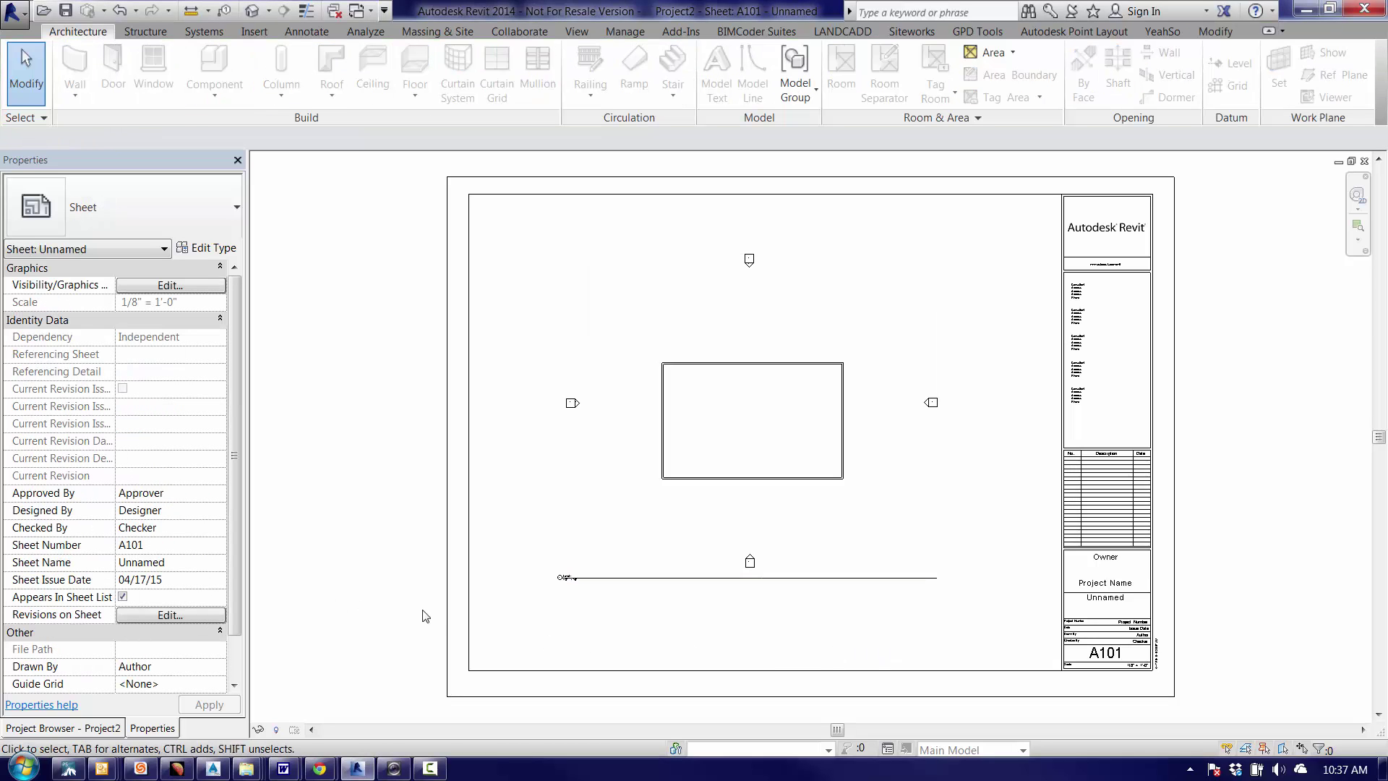
scroll(530, 628, "up", 3)
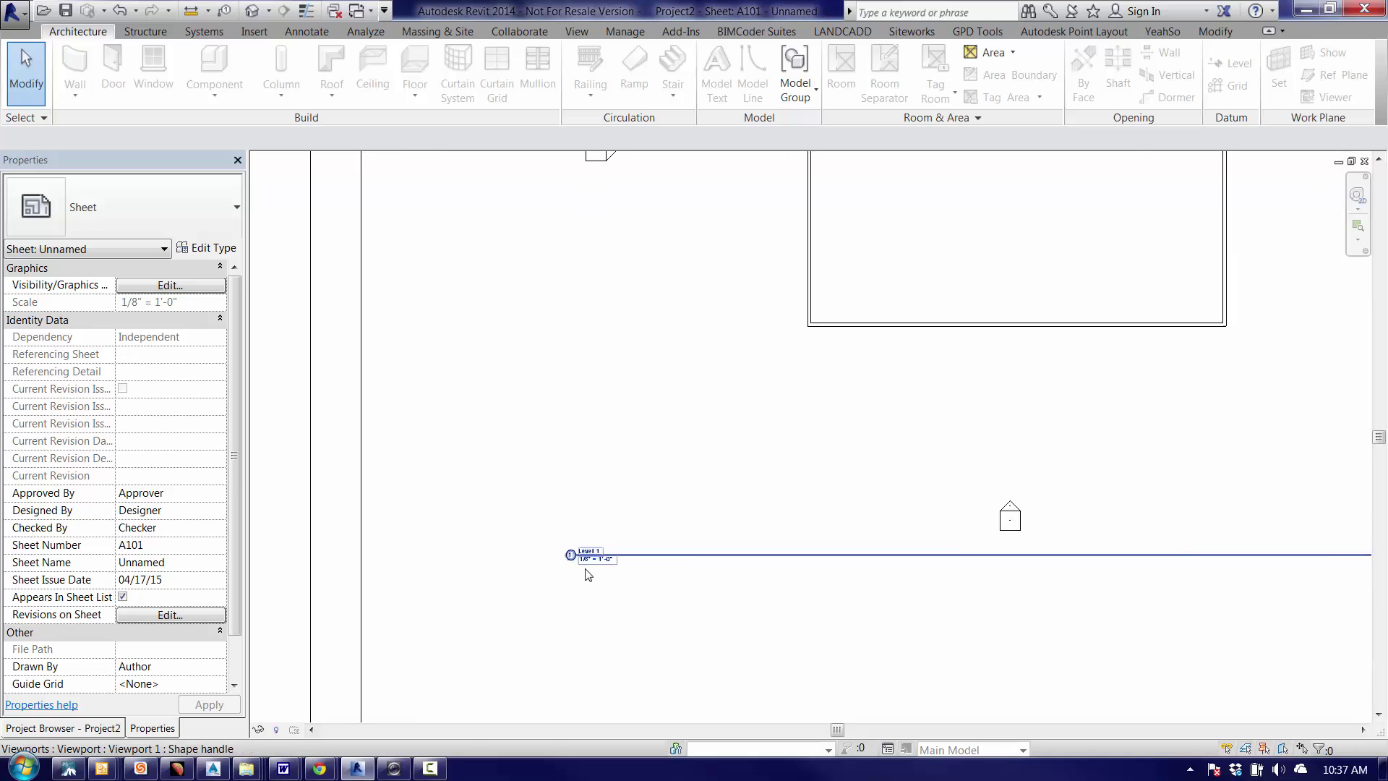
scroll(589, 557, "up", 4)
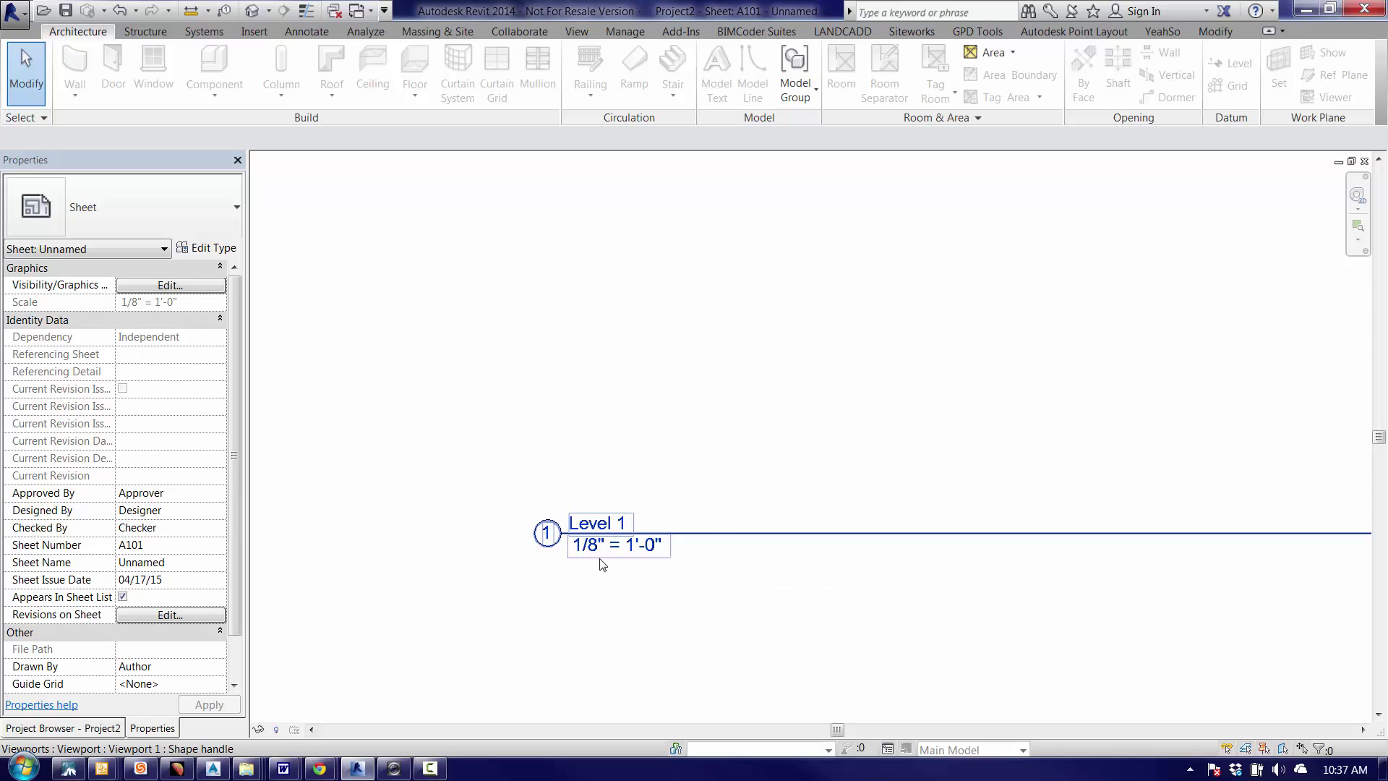
scroll(603, 564, "down", 5)
middle_click_drag(701, 645, 524, 670)
left_click(816, 448)
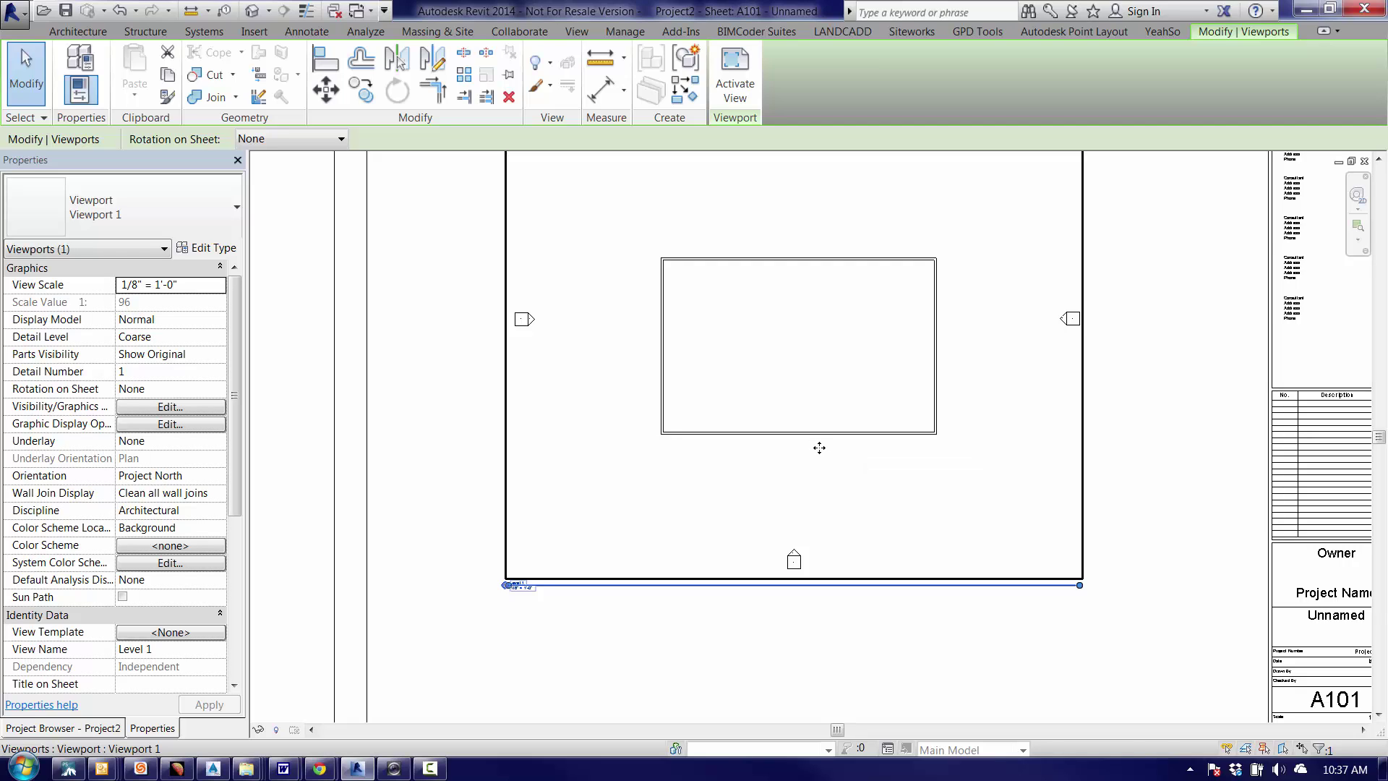
left_click(211, 248)
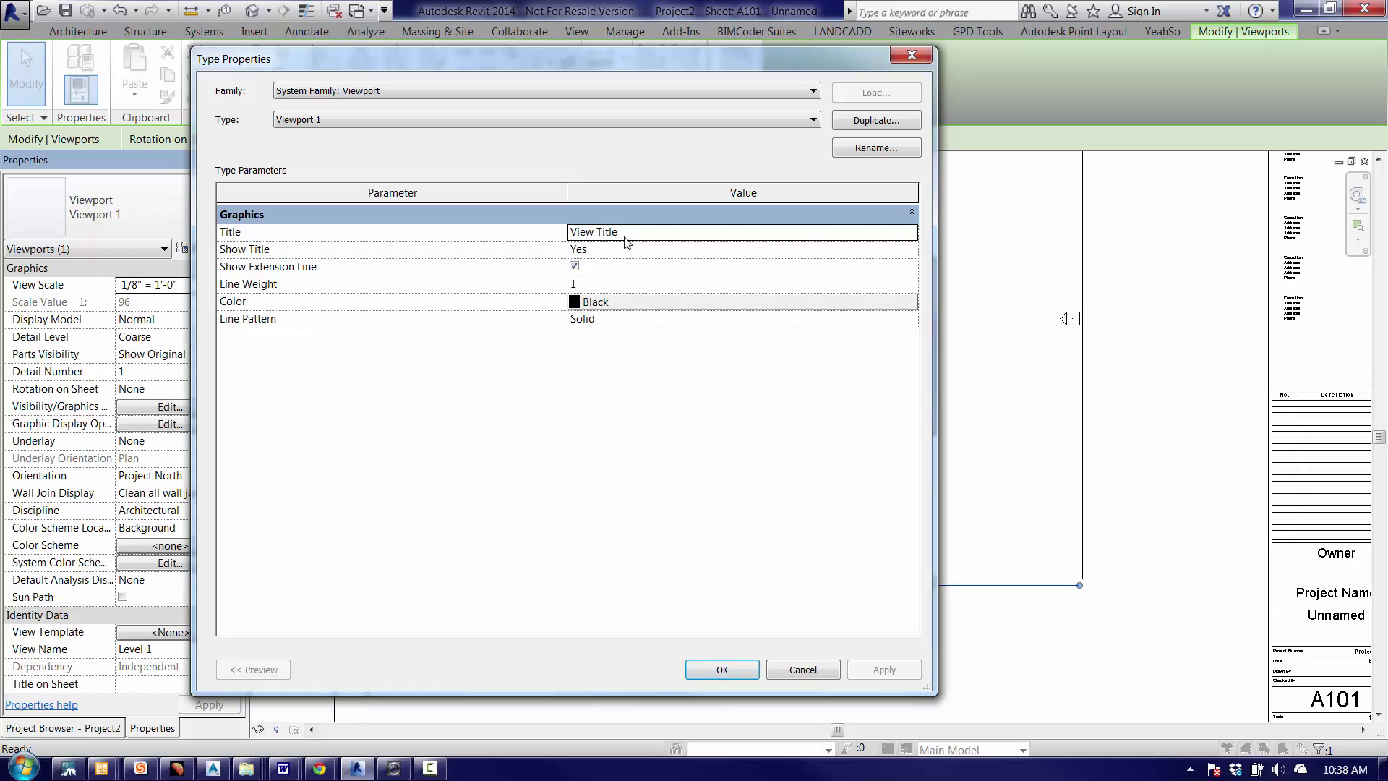
left_click(633, 233)
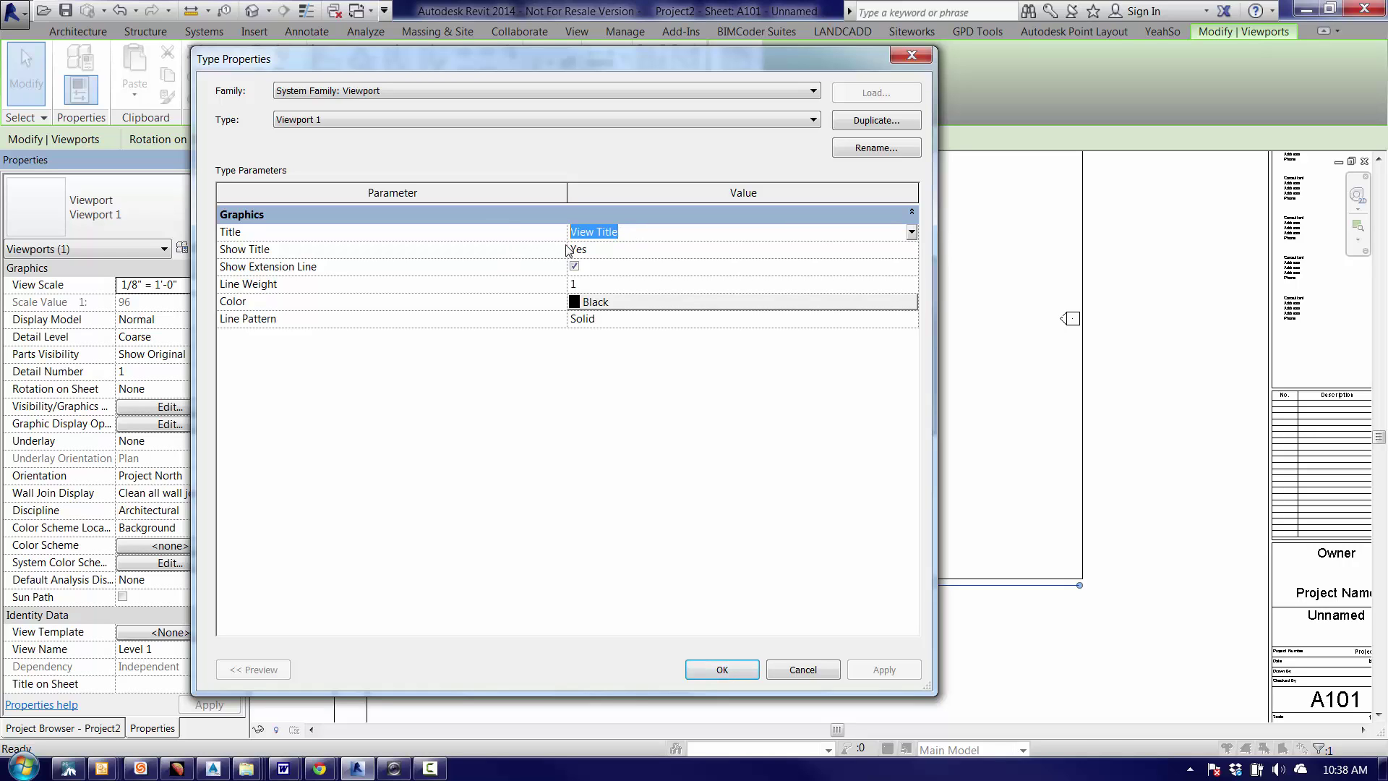
left_click(810, 669)
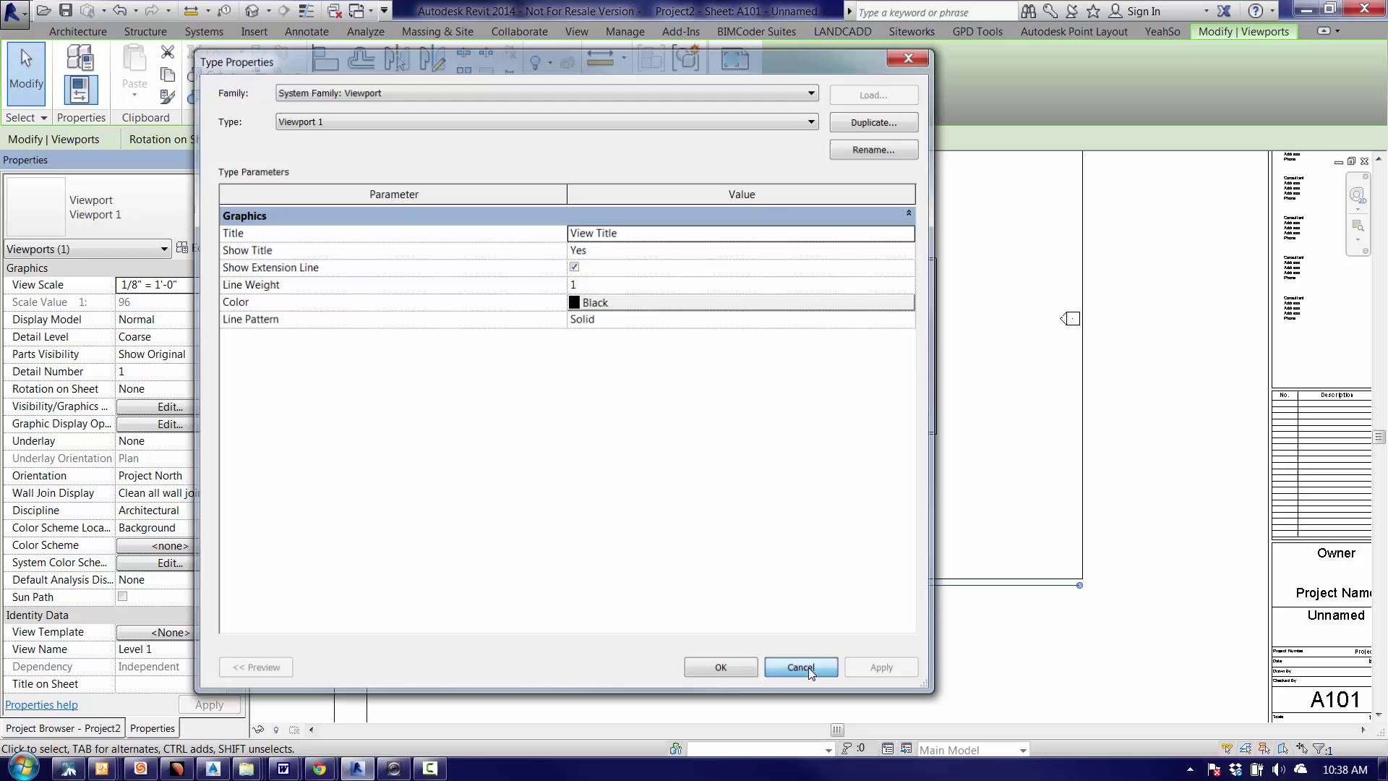
key("Escape")
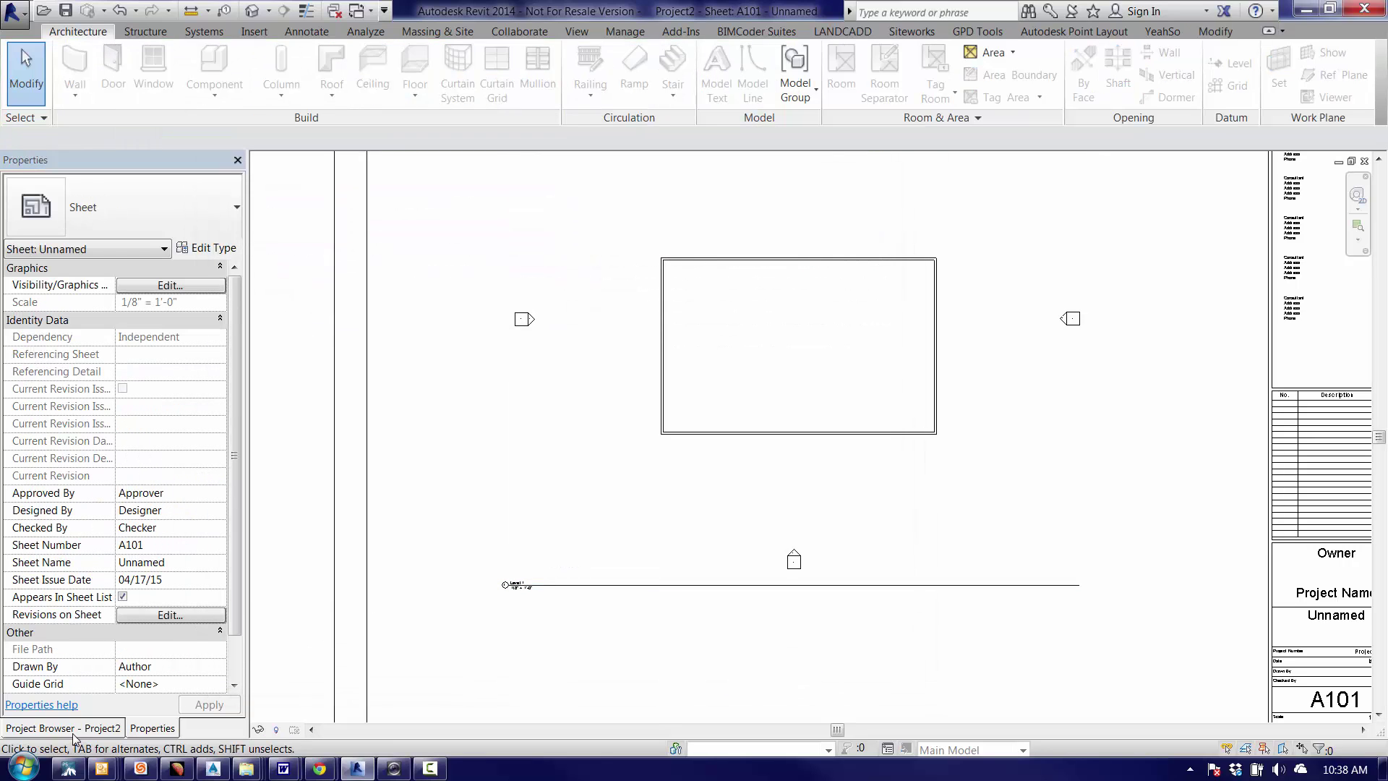
Step: Edit the View Title family under Families > Annotation Symbols in the Project Browser
left_click(73, 729)
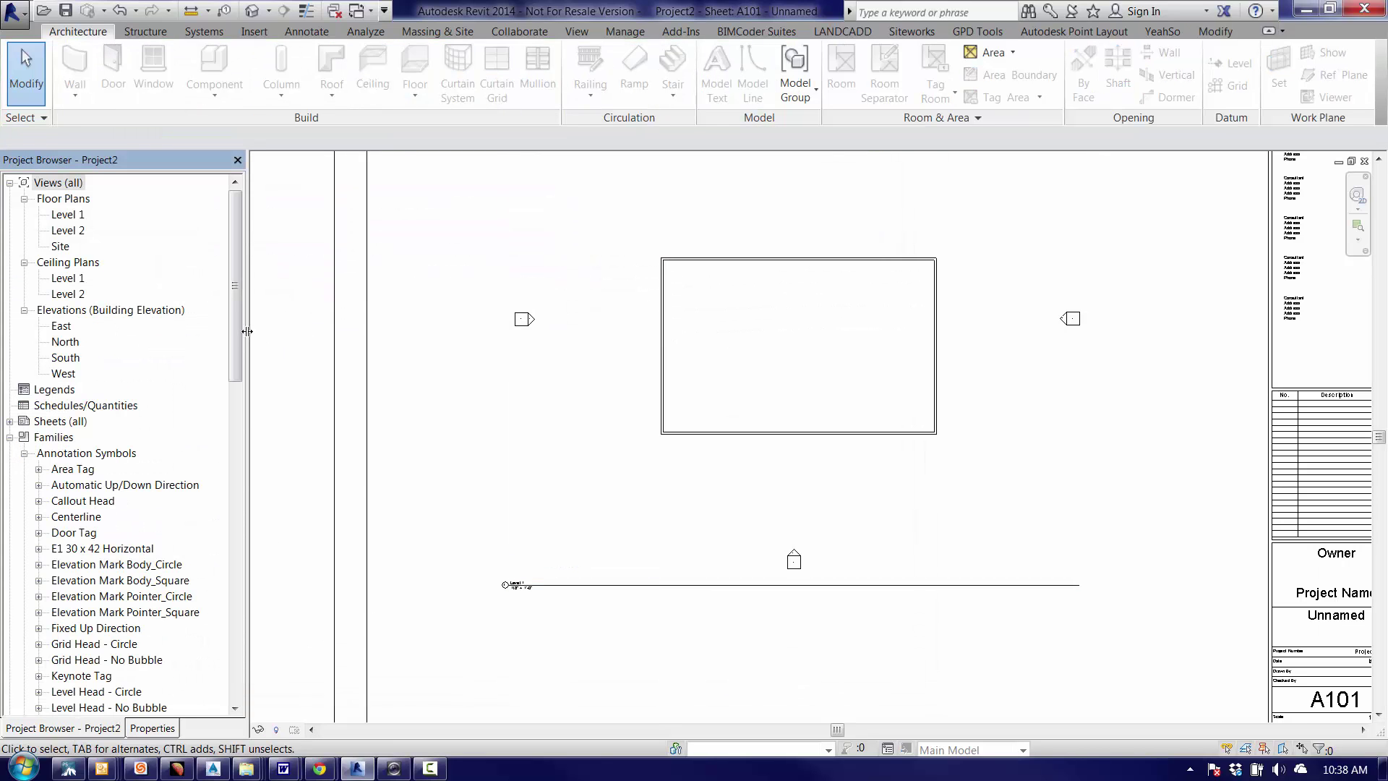
left_click_drag(240, 330, 240, 376)
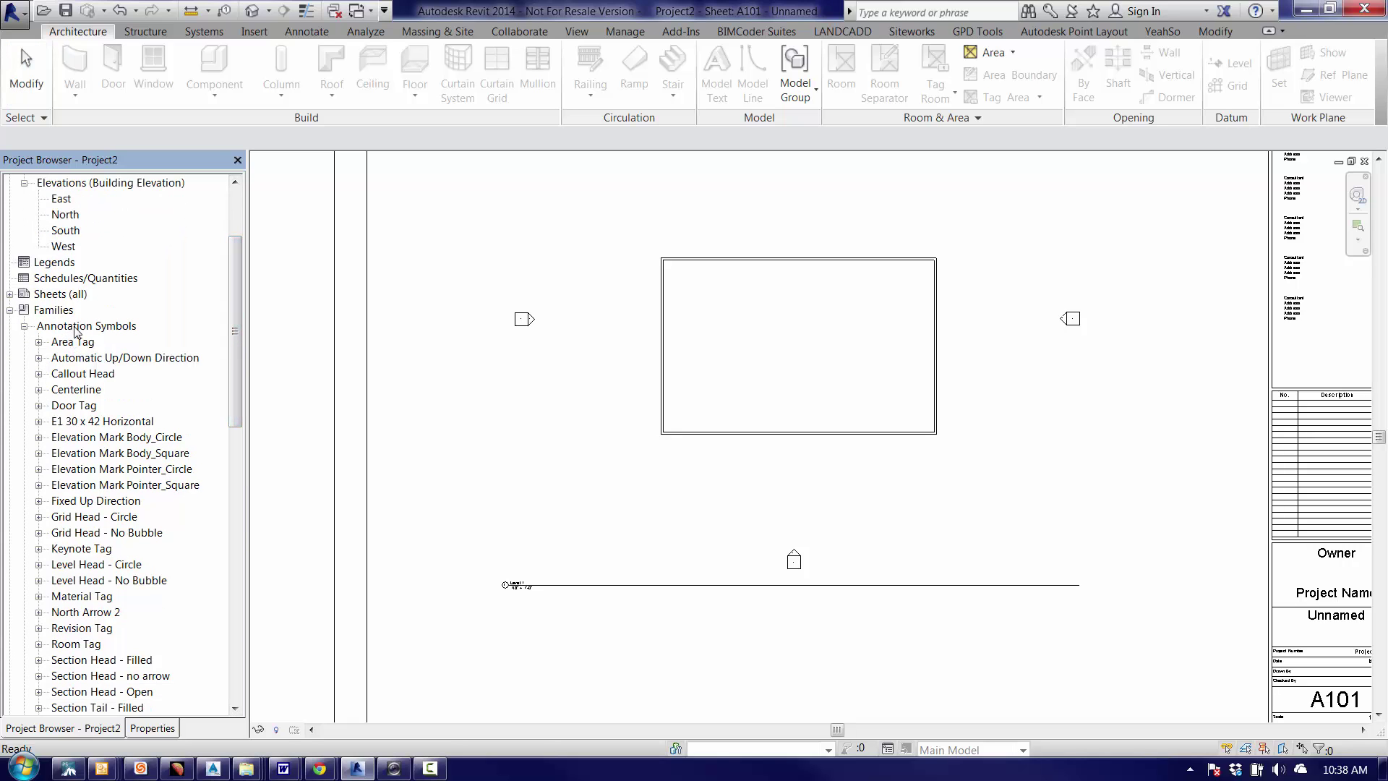
left_click_drag(232, 332, 234, 462)
left_click(77, 535)
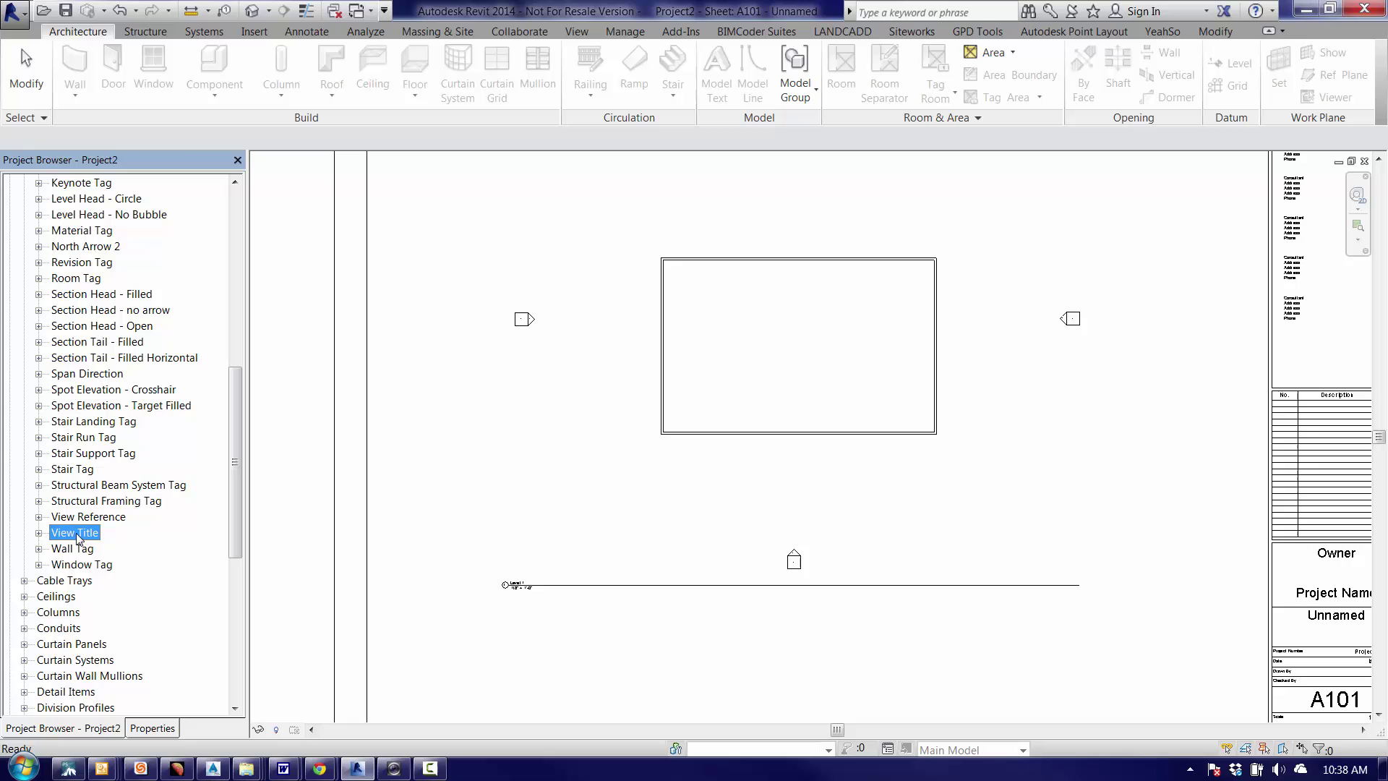
right_click(77, 535)
left_click(130, 602)
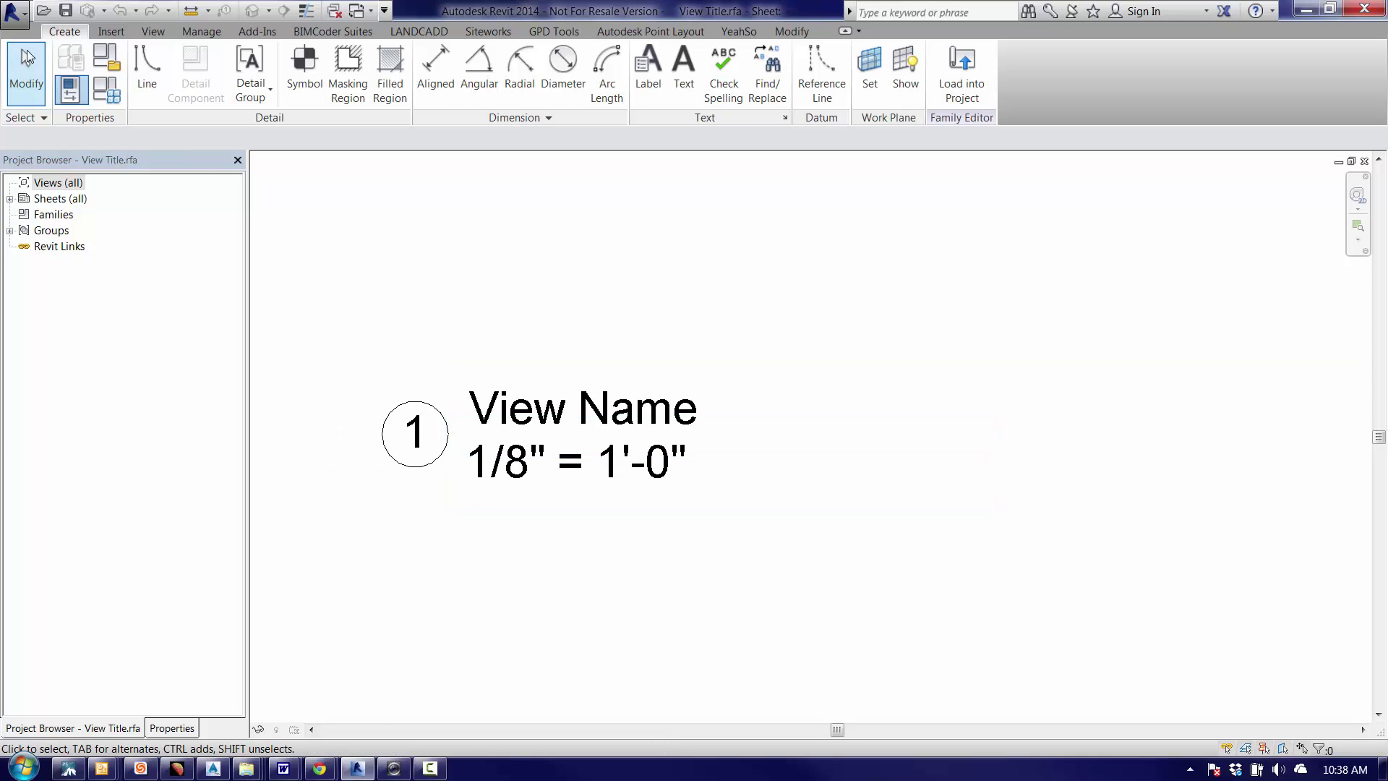
Step: Save the family as a copy named EP_View Title.rfa on the Desktop
left_click(11, 21)
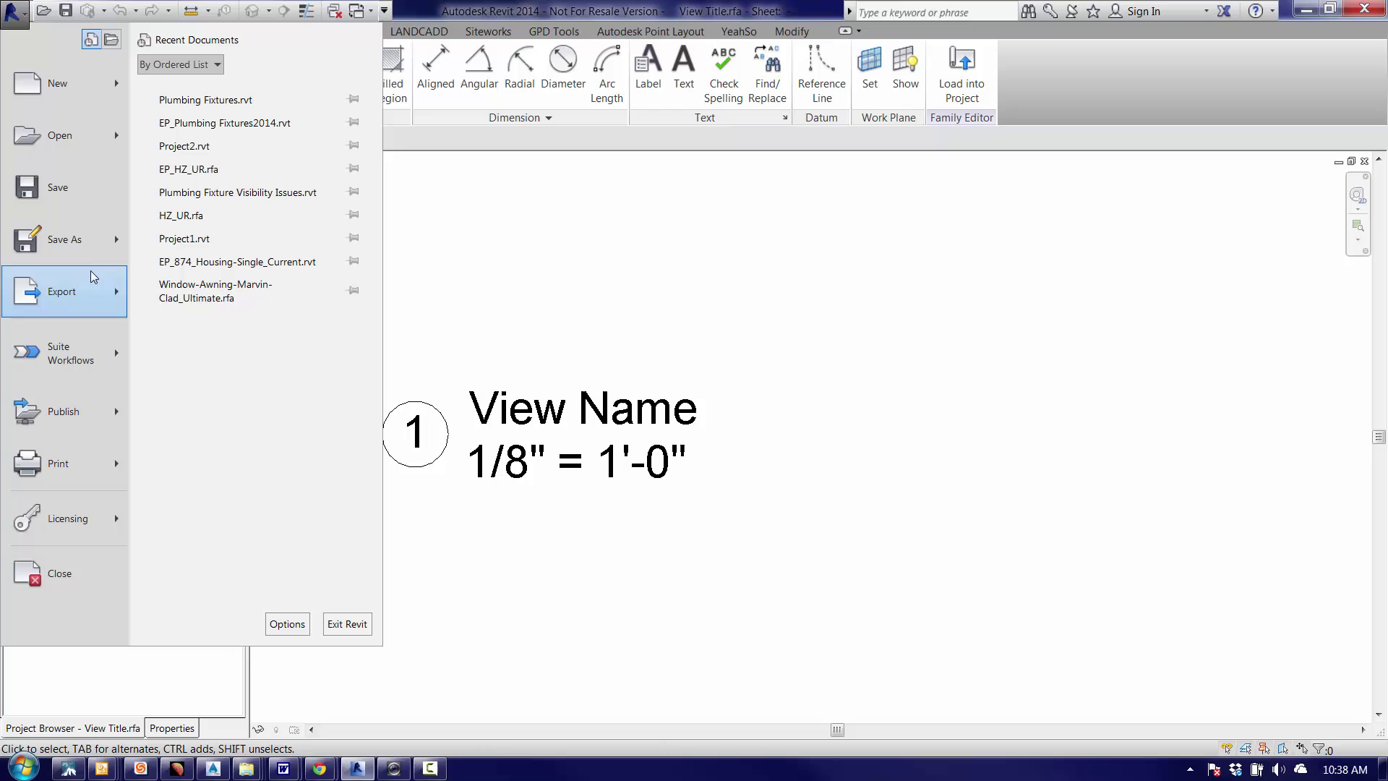
mouse_move(82, 248)
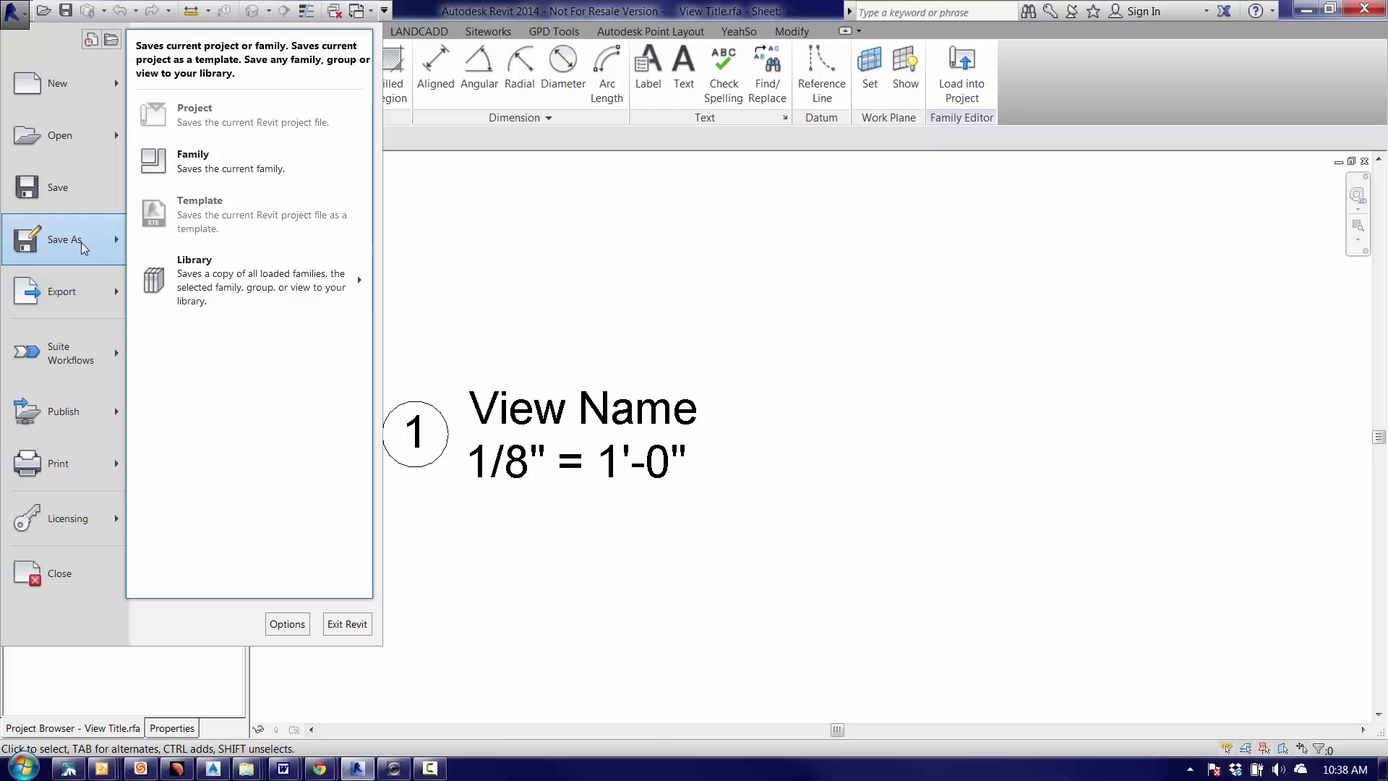
left_click(231, 170)
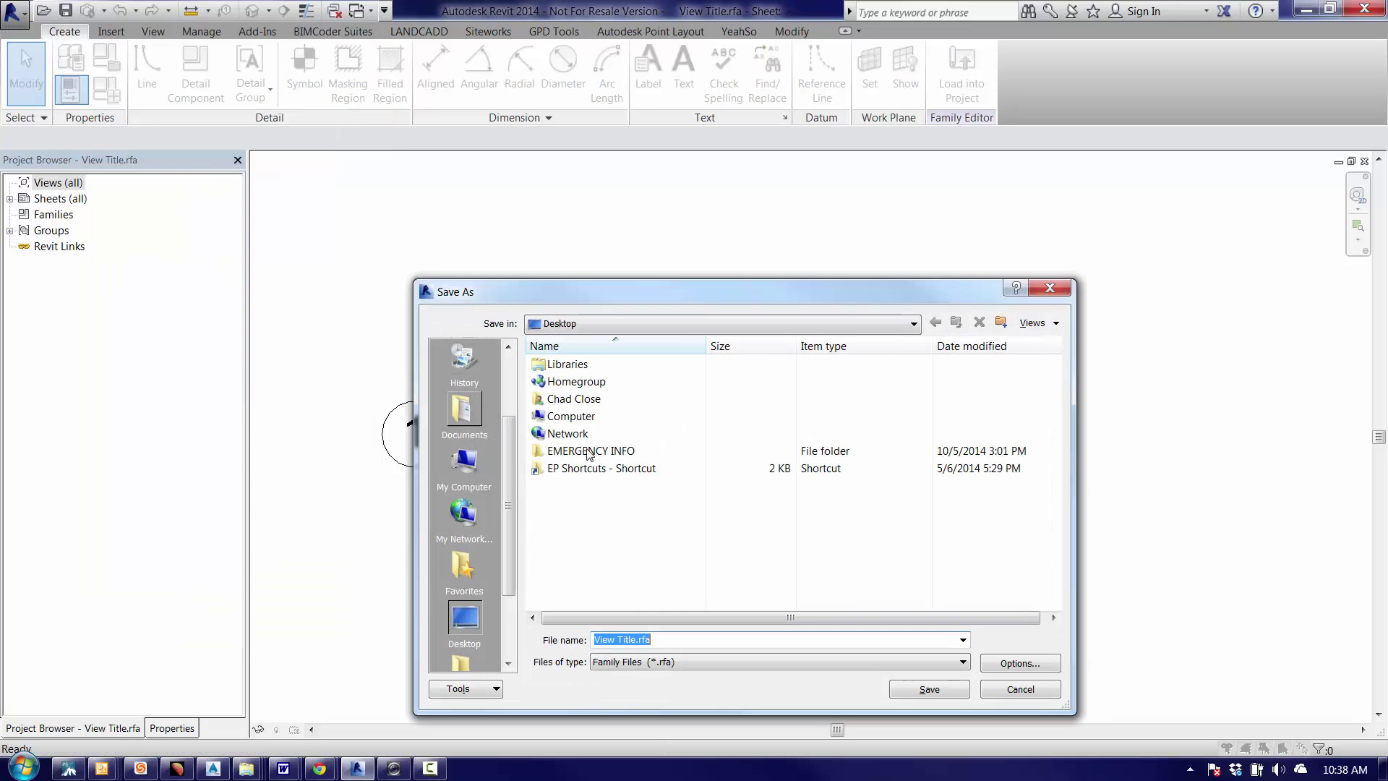
left_click(657, 663)
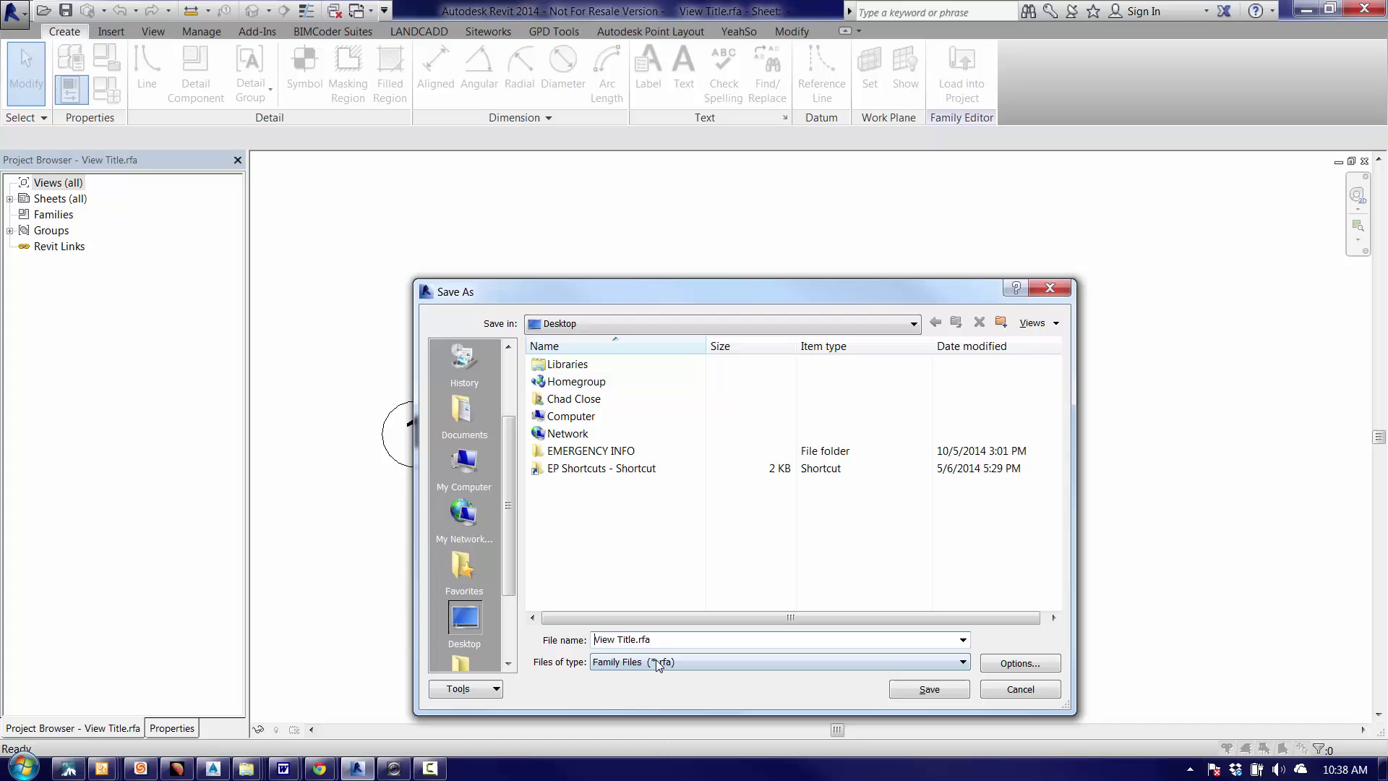
type("P_")
left_click(942, 691)
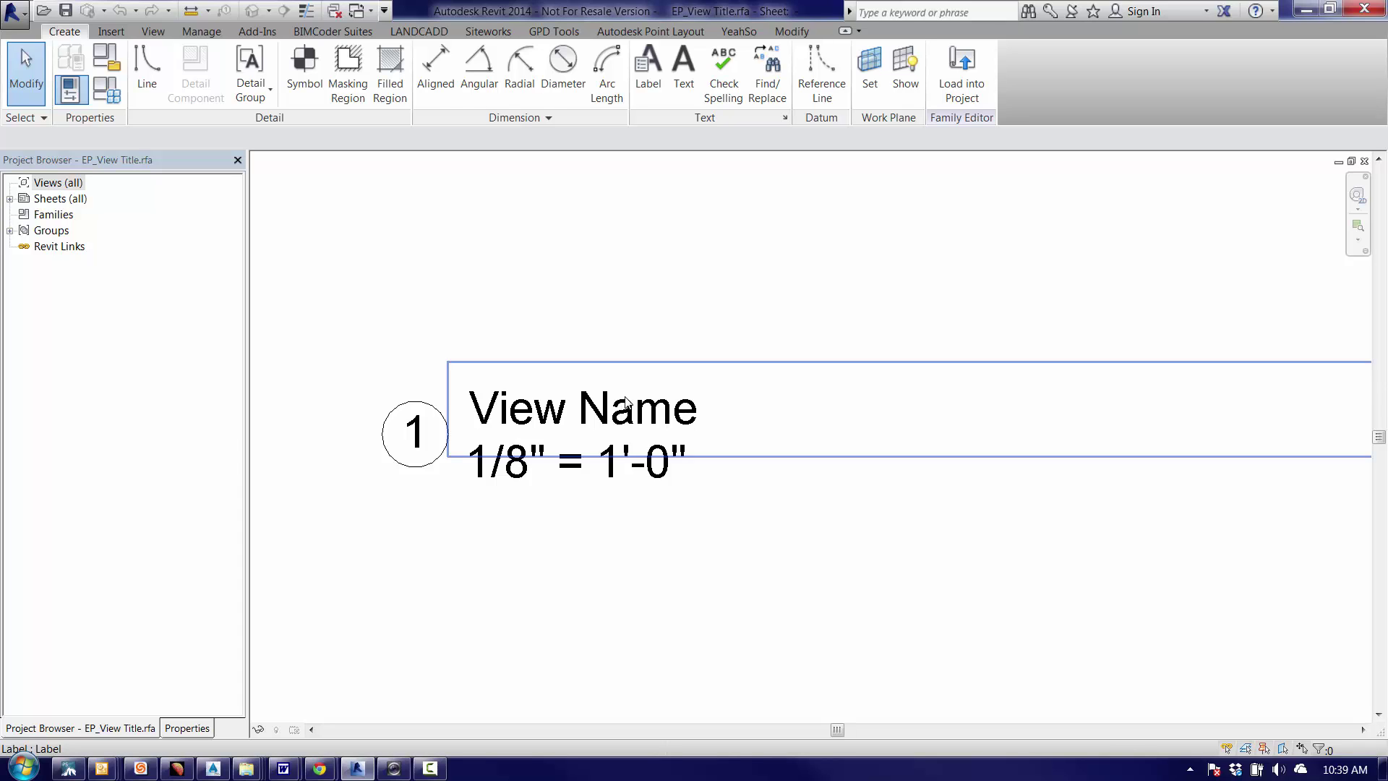
Step: Change the View Name label type's Text Size from 1/8" to 1/4"
left_click(626, 402)
left_click(189, 729)
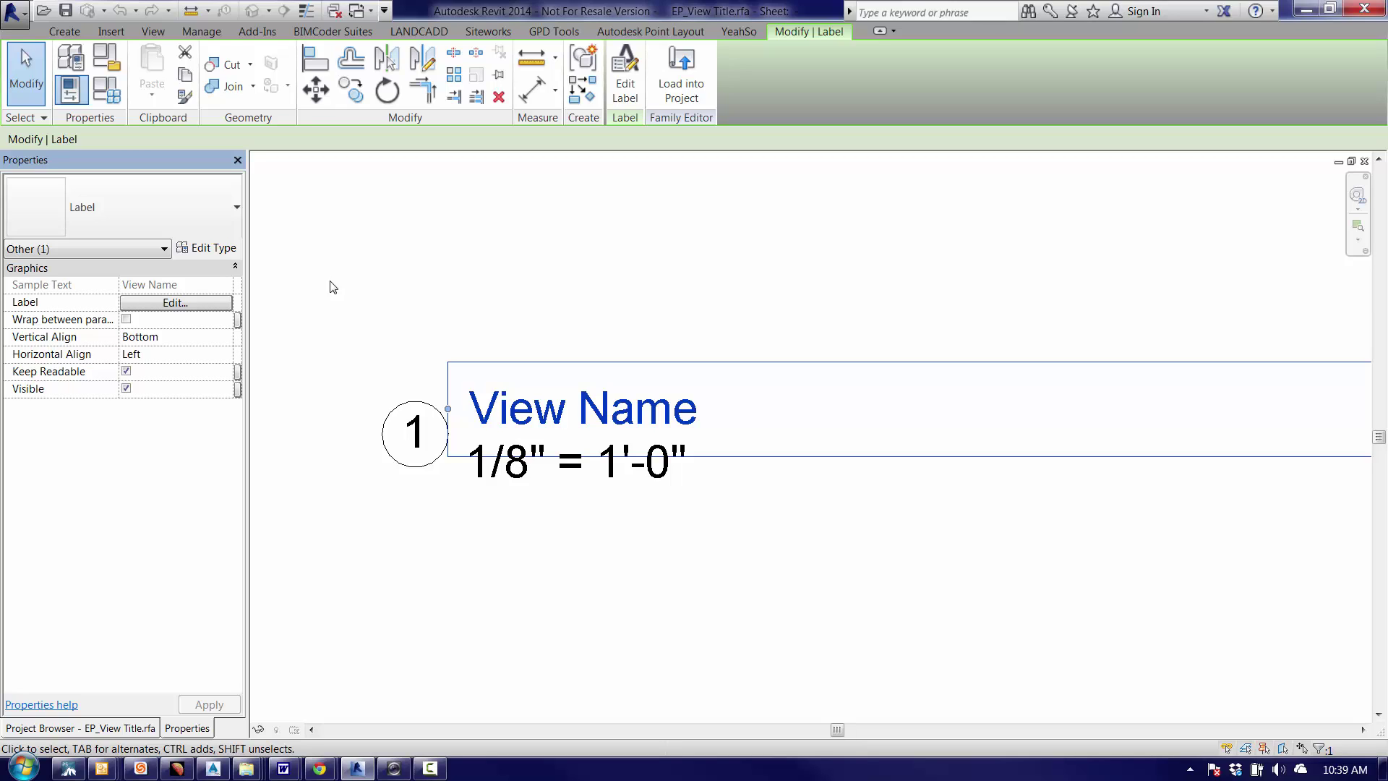
left_click(215, 253)
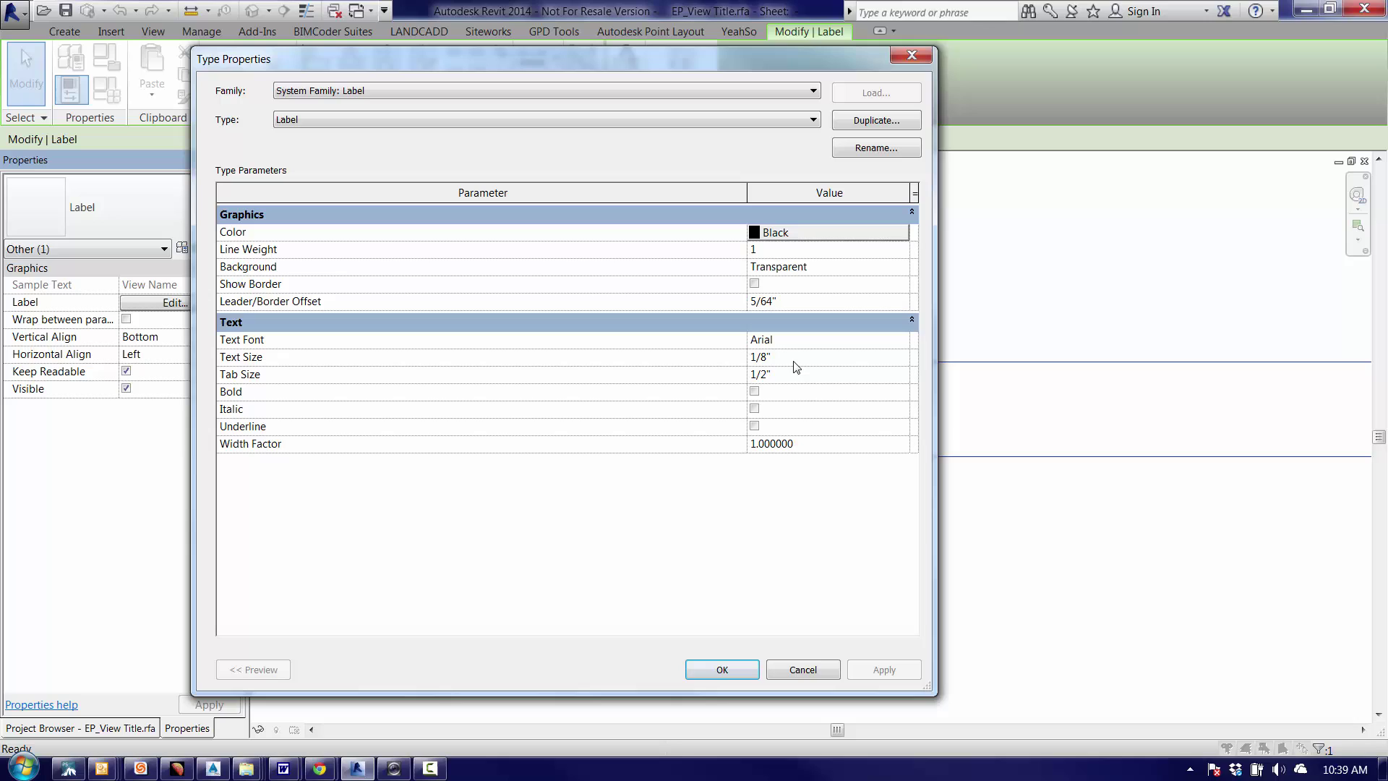
left_click(795, 361)
left_click(755, 356)
key("BackSpace")
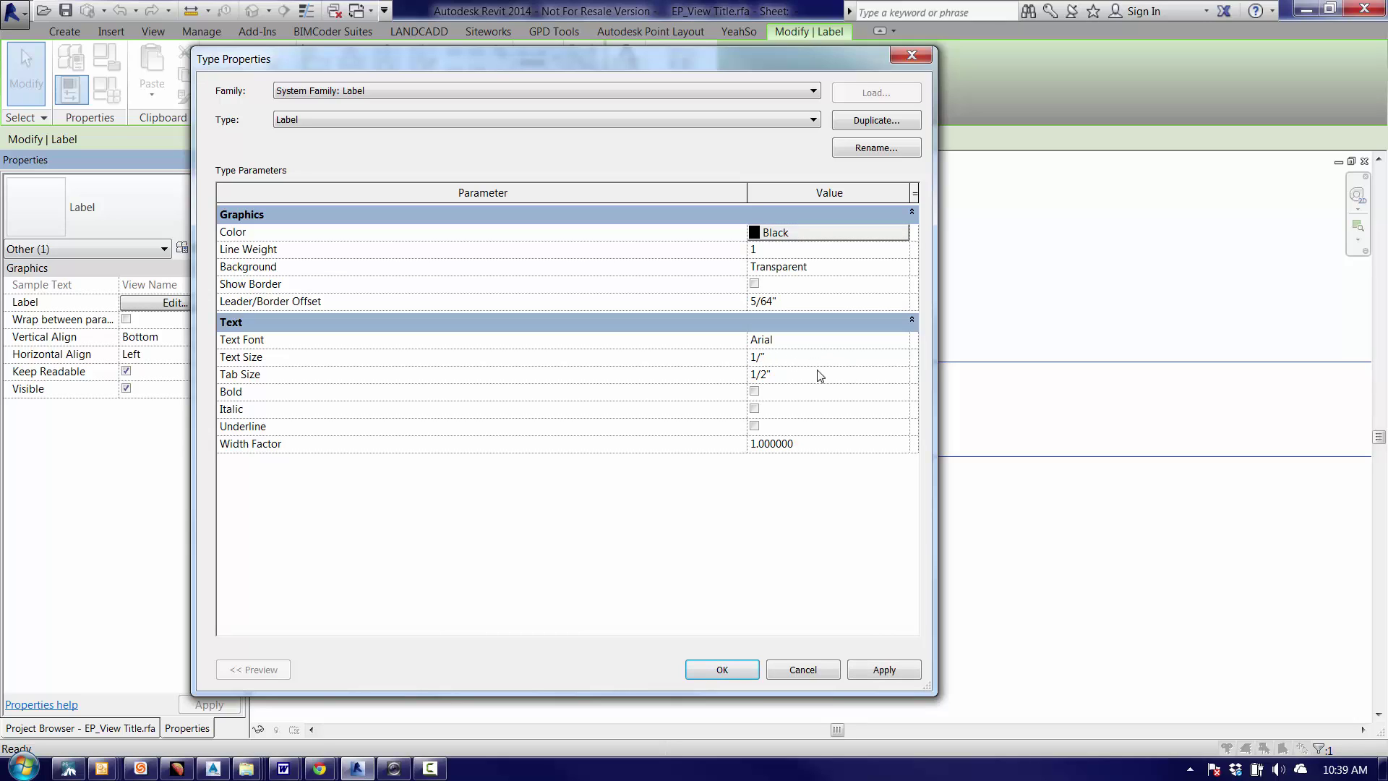
type("4")
left_click(883, 670)
left_click(722, 670)
scroll(762, 617, "down", 3)
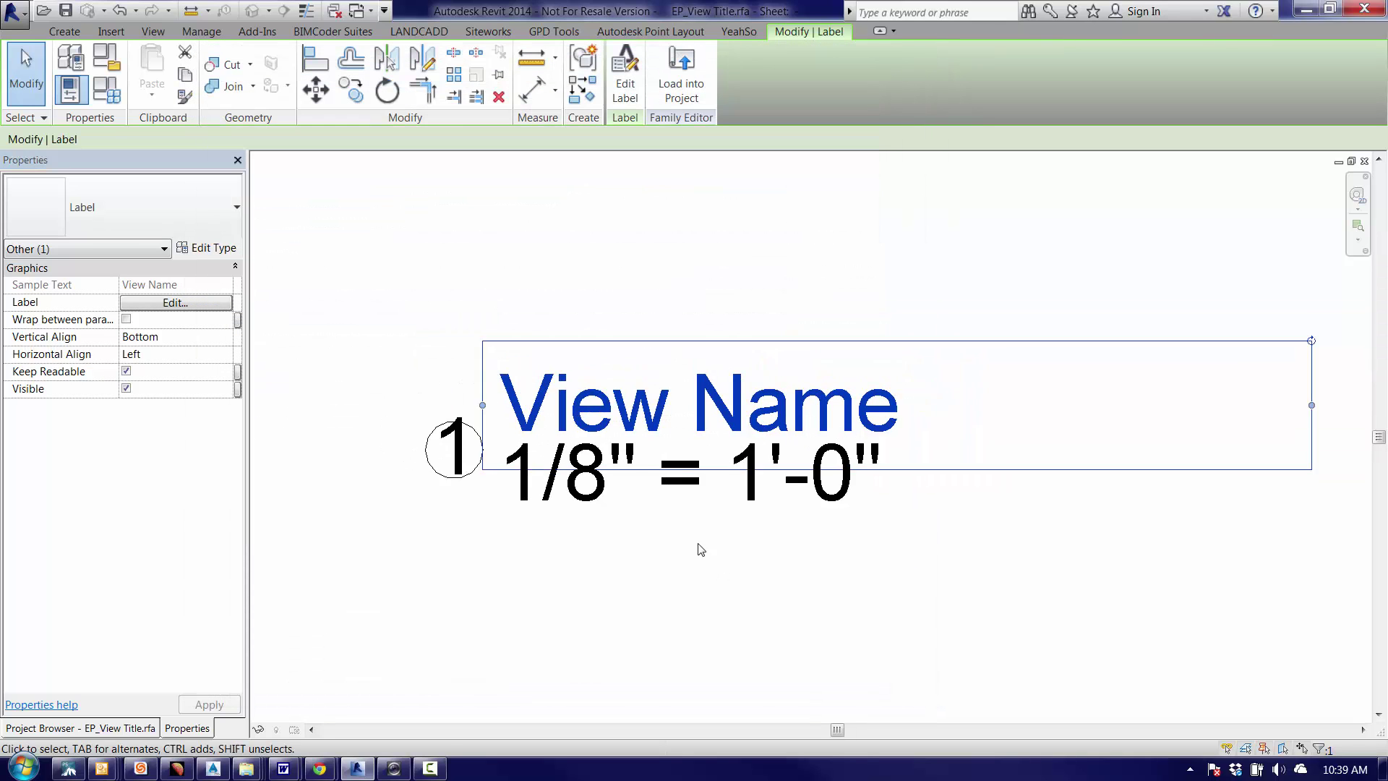
Step: Move the scale label down and the View Name label up to space them apart
left_click(610, 463)
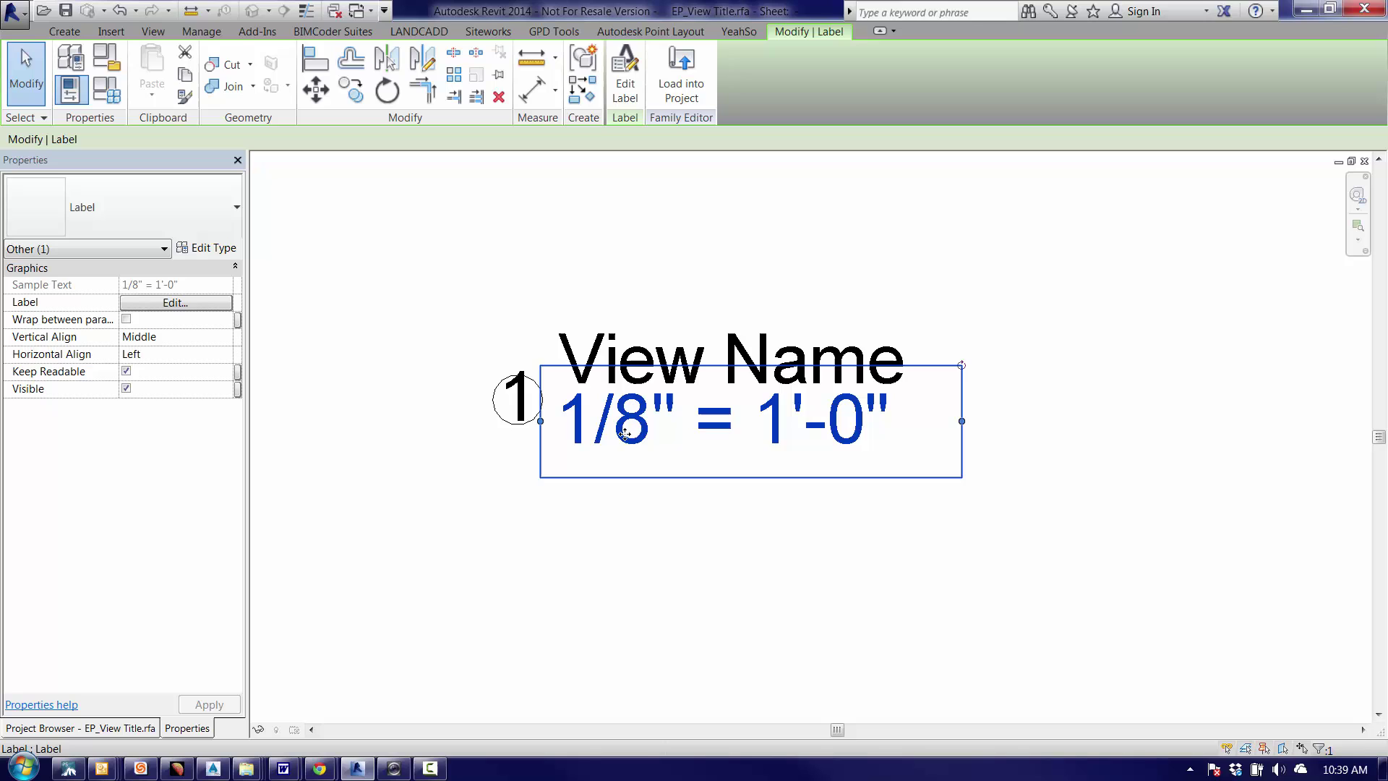
left_click_drag(625, 437, 626, 474)
left_click(654, 361)
left_click_drag(655, 361, 678, 339)
left_click(693, 632)
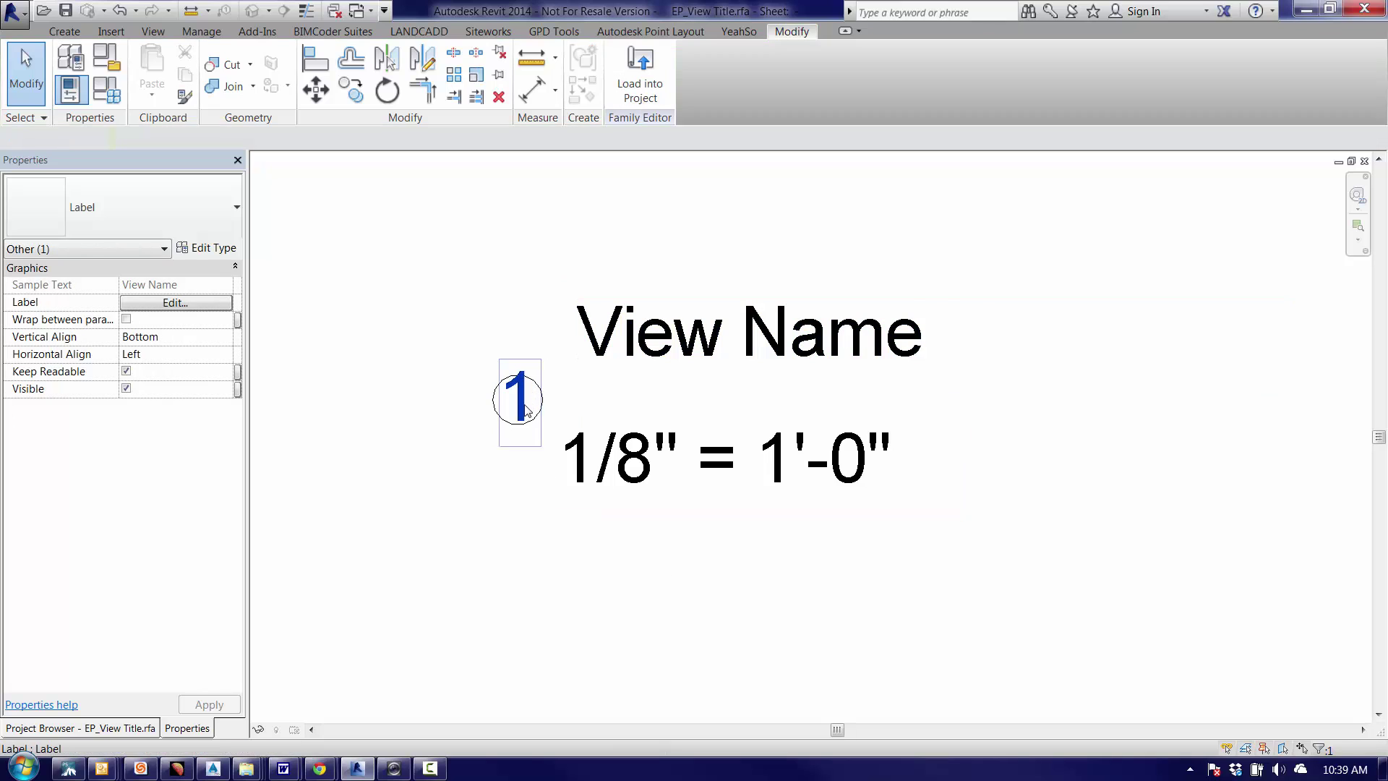
Step: Set the view-number circle's radius to 1/4"
scroll(546, 420, "up", 2)
left_click(548, 389)
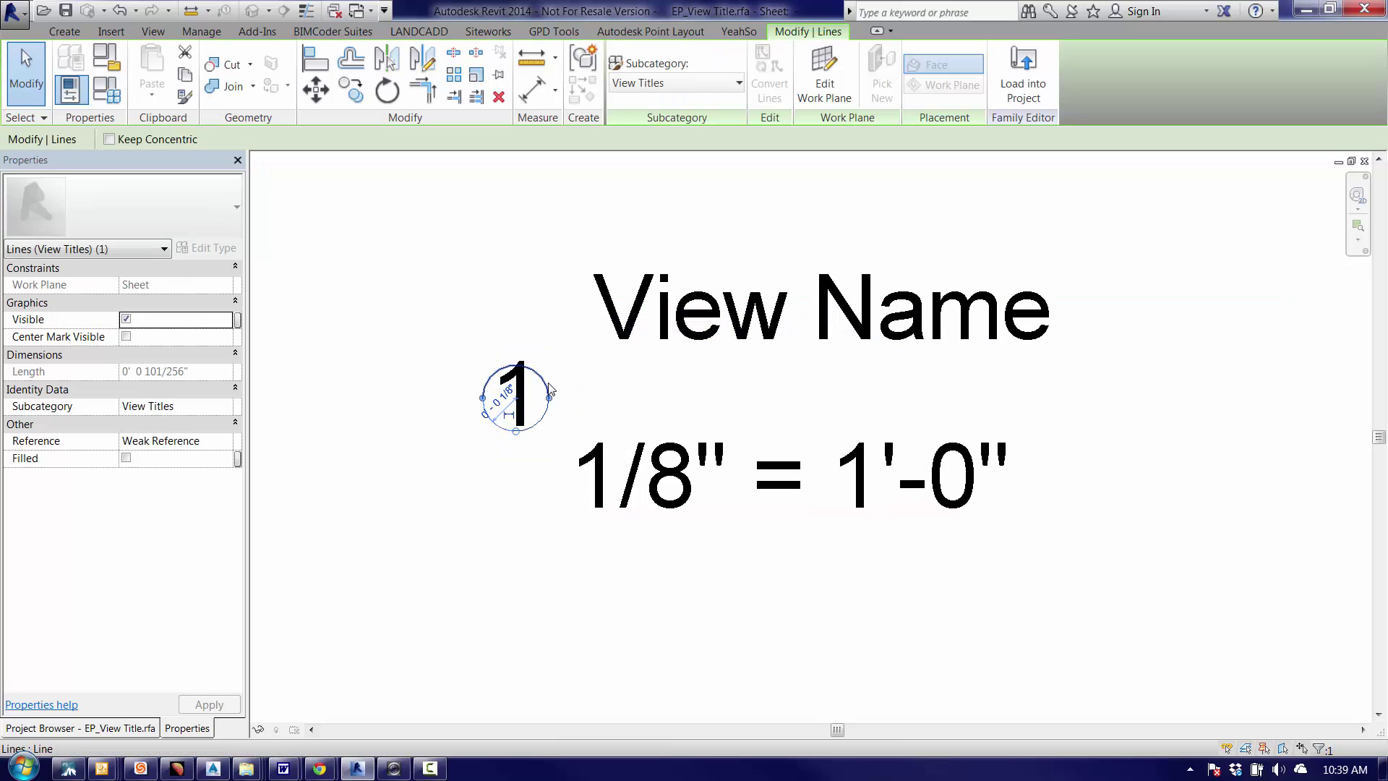
key("Escape")
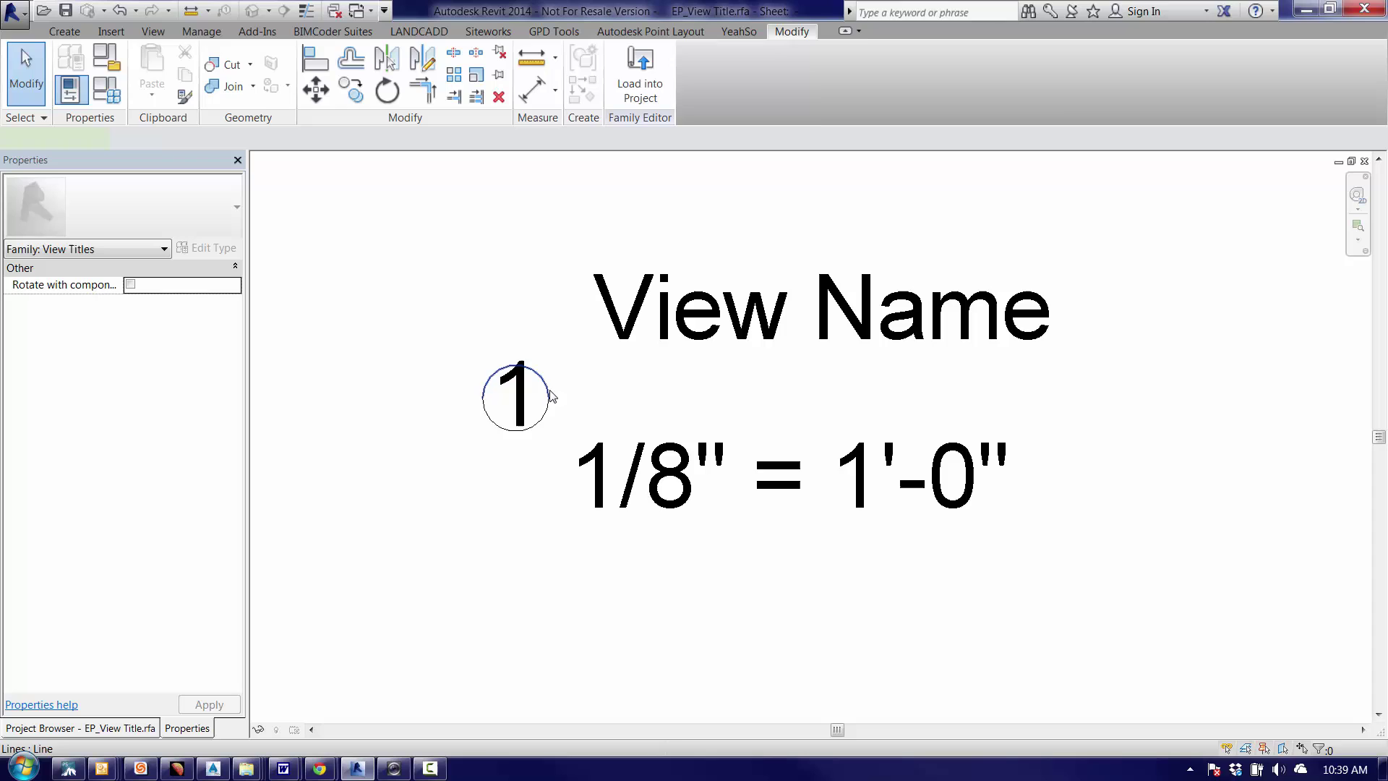
left_click(548, 389)
left_click(486, 398)
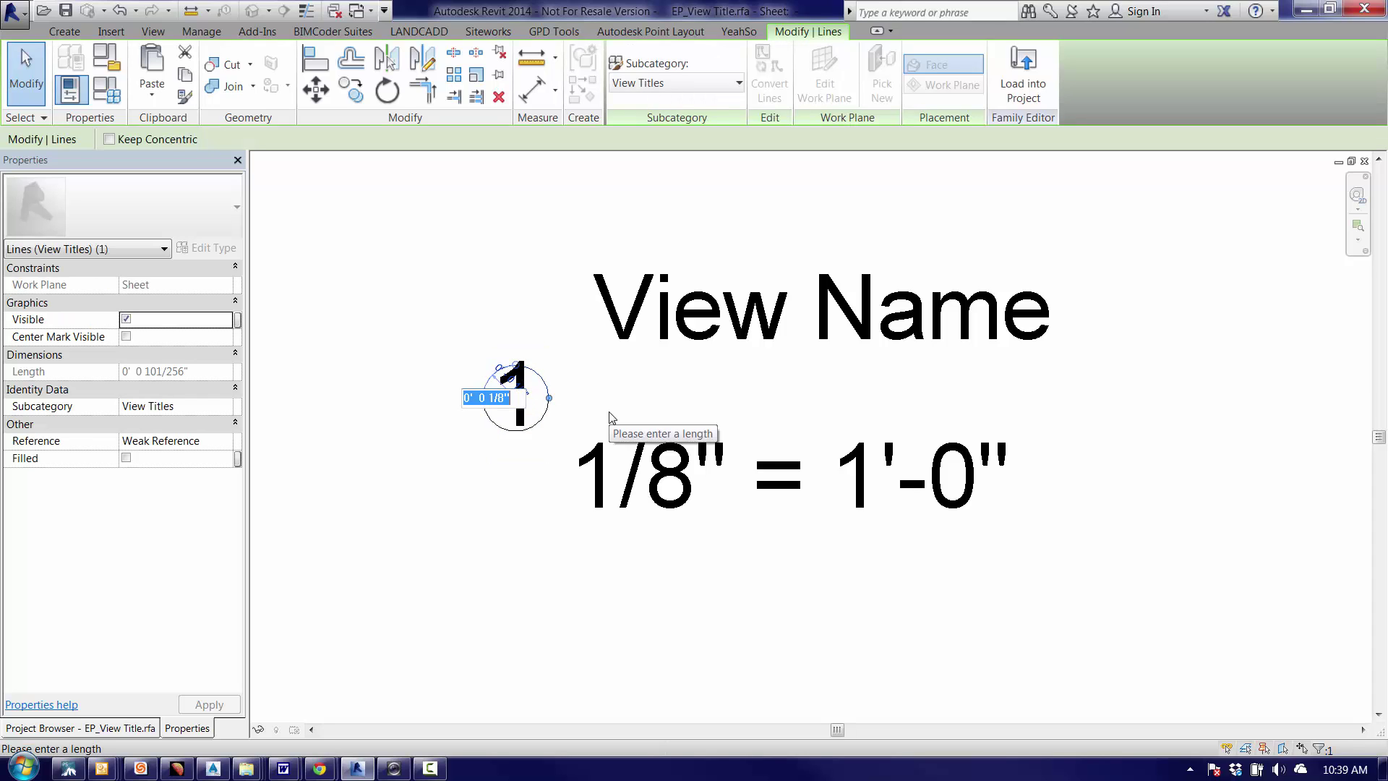
type("1/4")
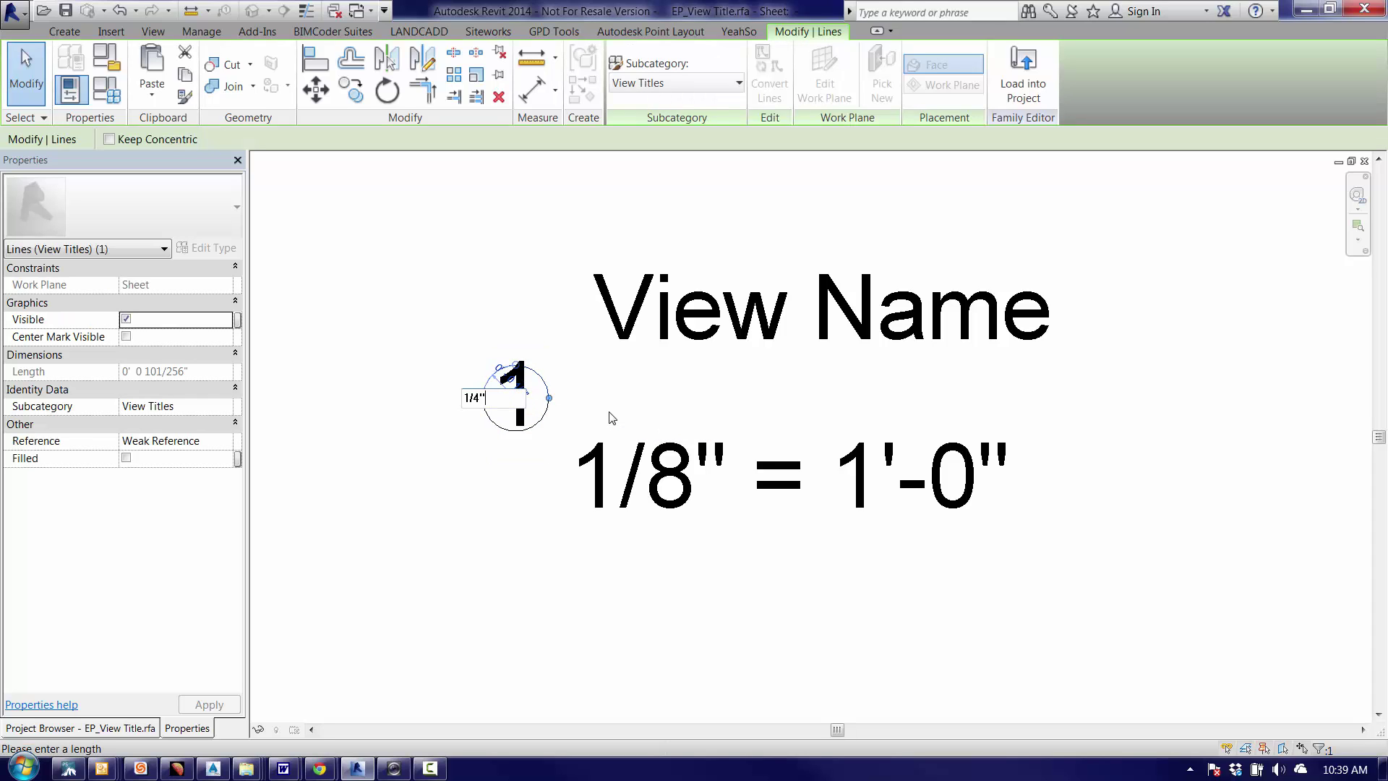
key("Return")
left_click(653, 403)
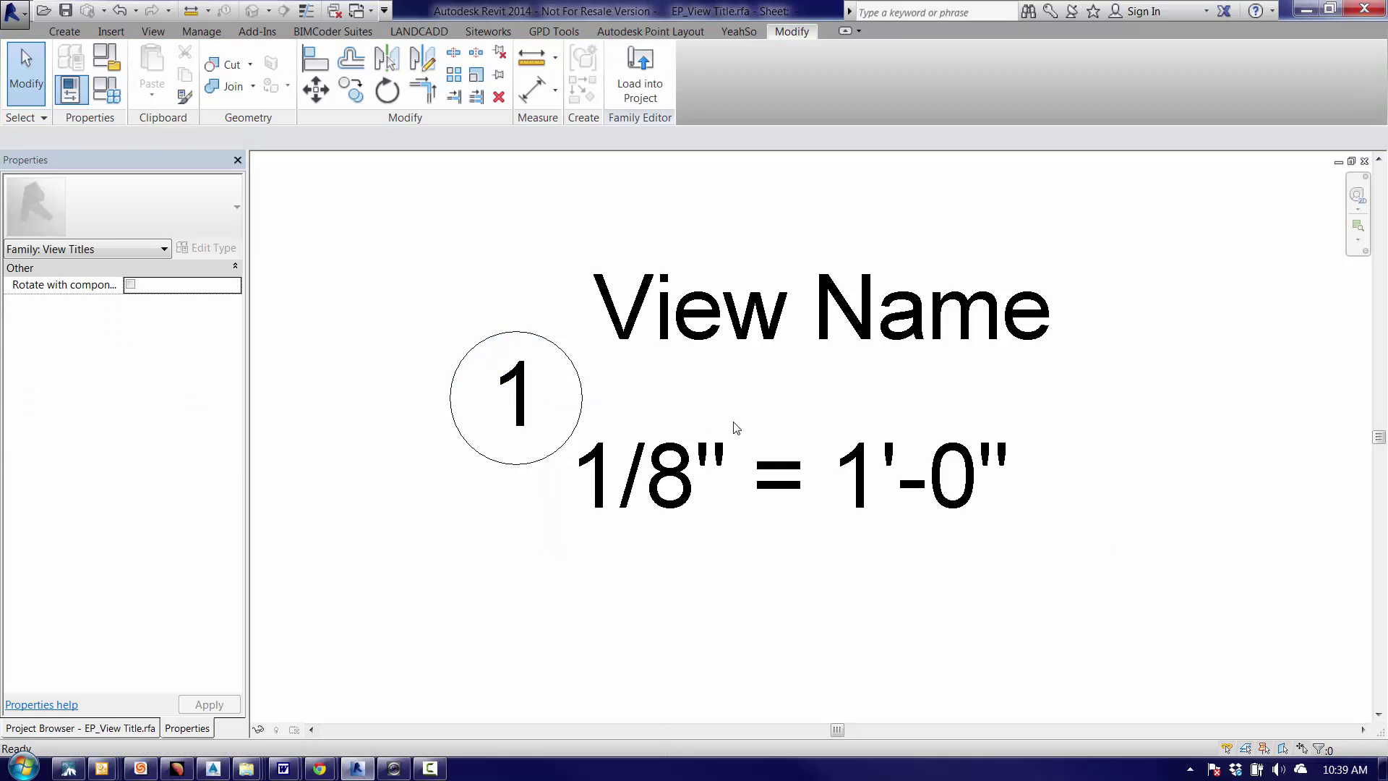
scroll(736, 428, "down", 1)
Step: Move the 1/8" = 1'-0" and View Name labels just right of the enlarged circle
left_click(674, 466)
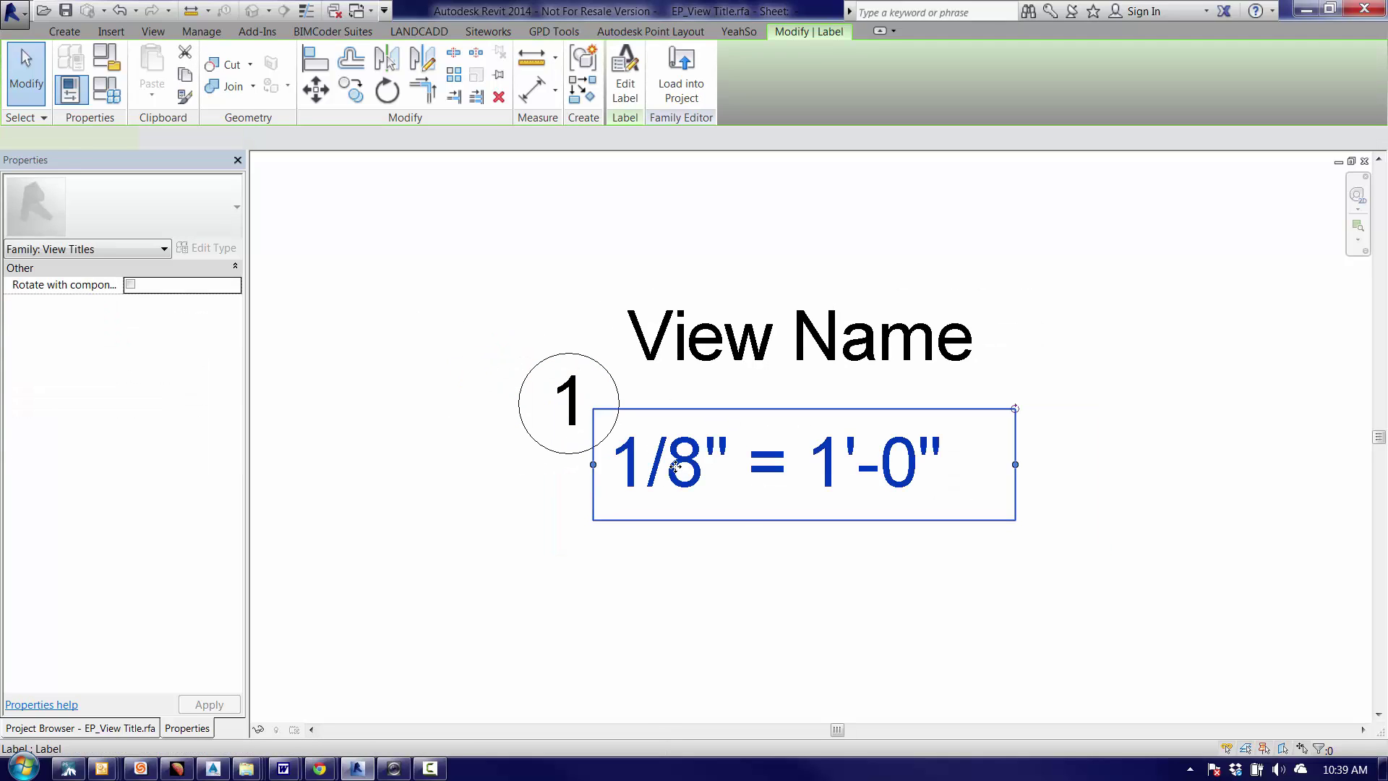
left_click_drag(674, 466, 704, 470)
left_click(723, 348)
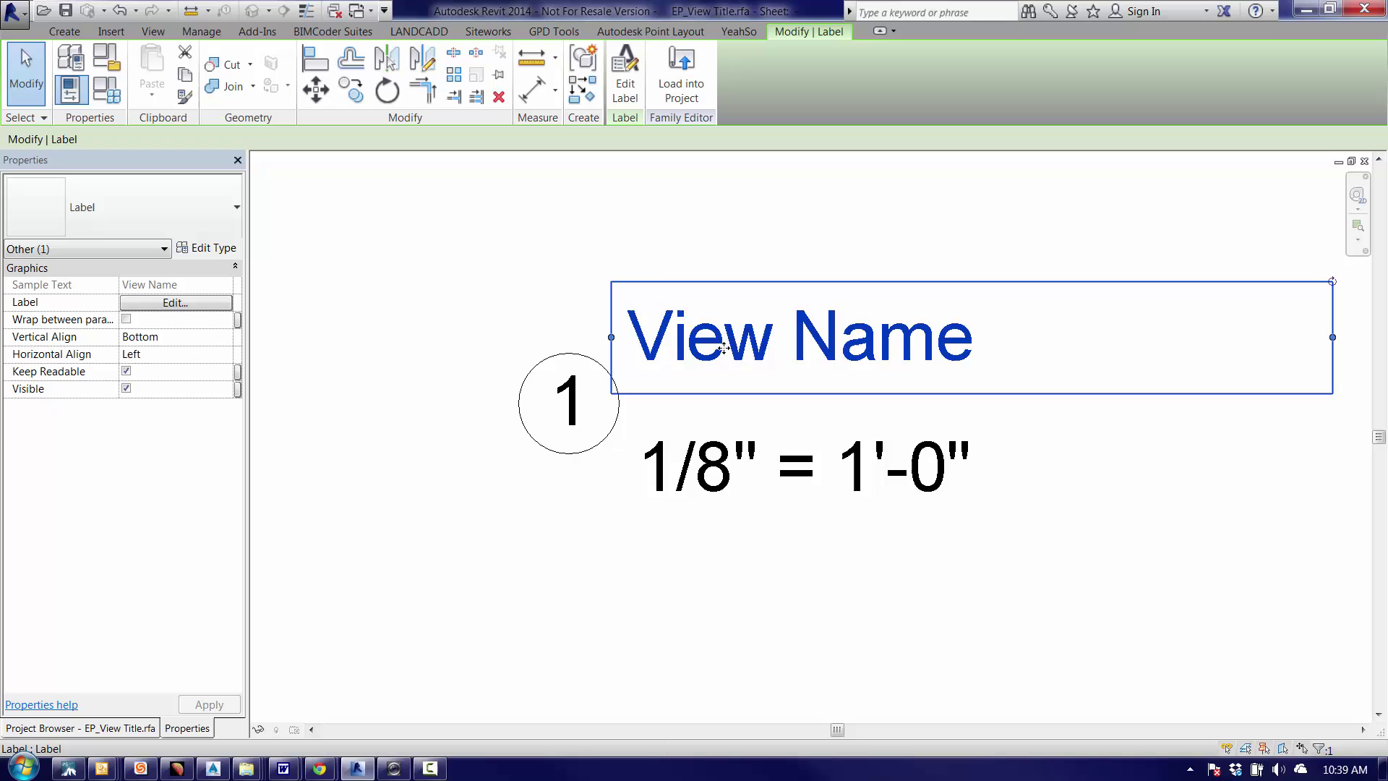
left_click_drag(723, 348, 734, 355)
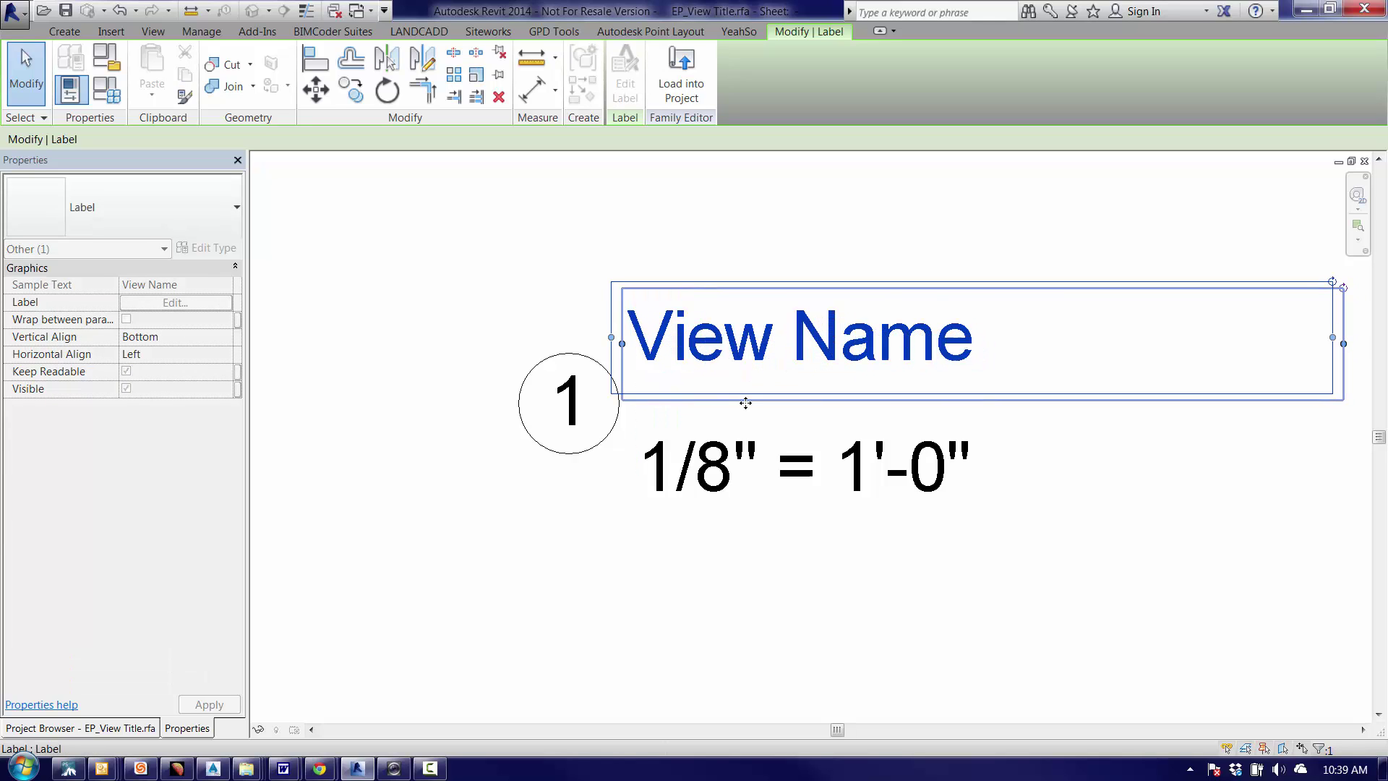
left_click(623, 427)
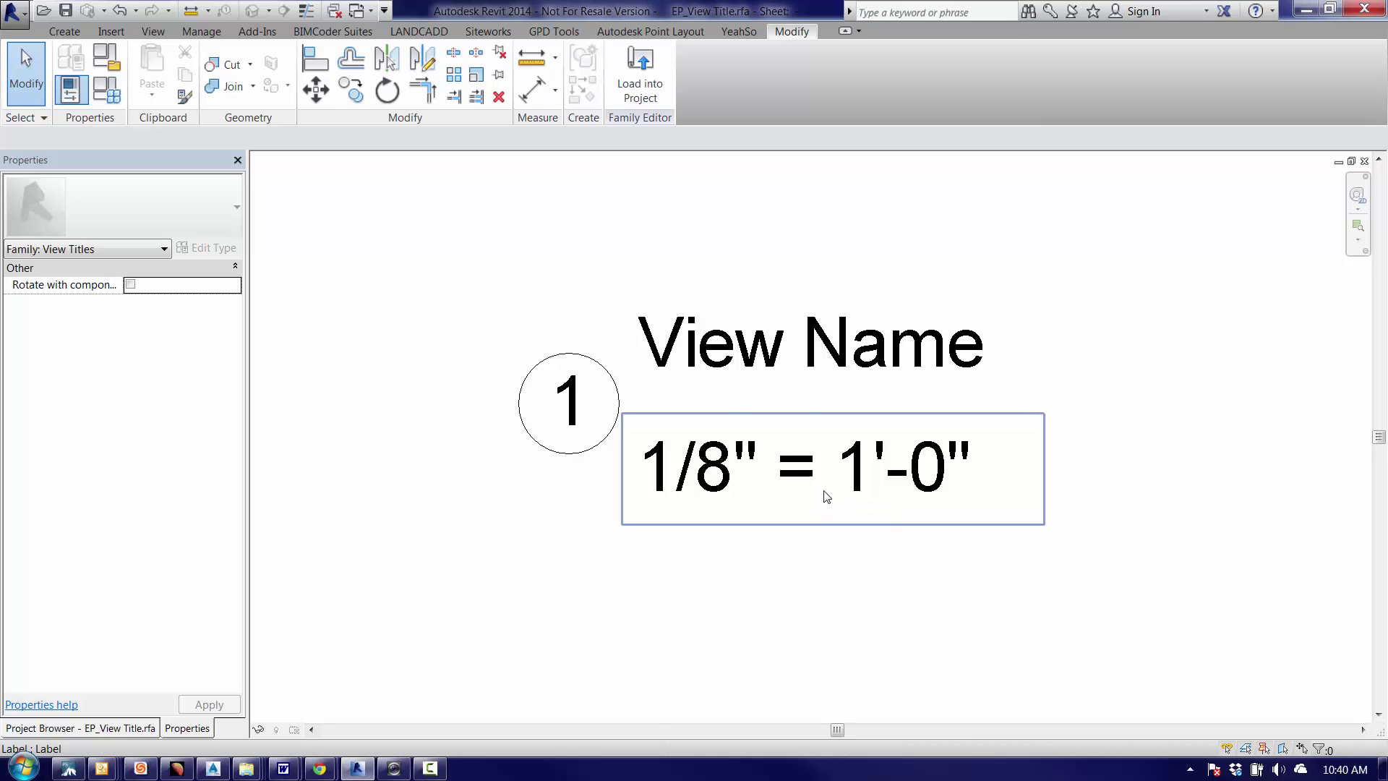
scroll(694, 533, "down", 2)
middle_click_drag(694, 533, 477, 527)
left_click(45, 32)
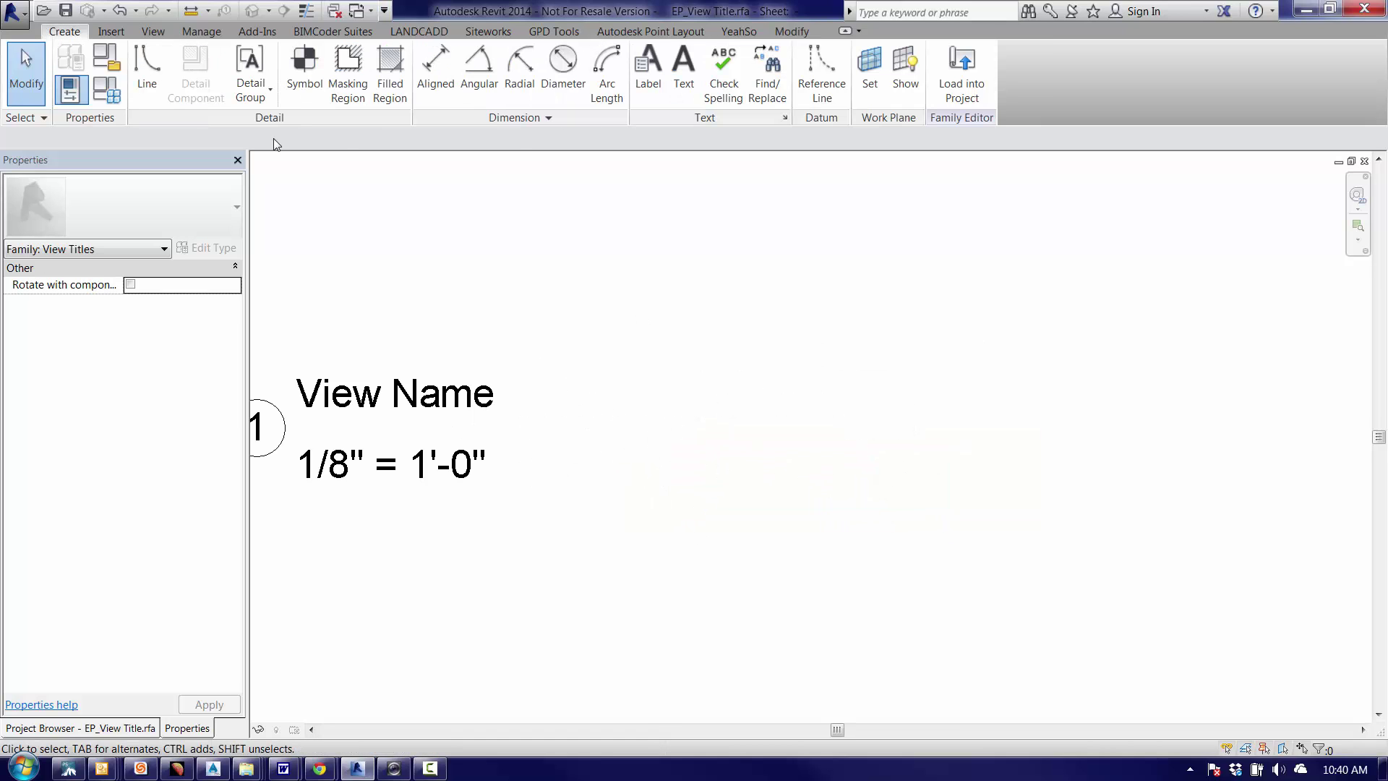
left_click(647, 79)
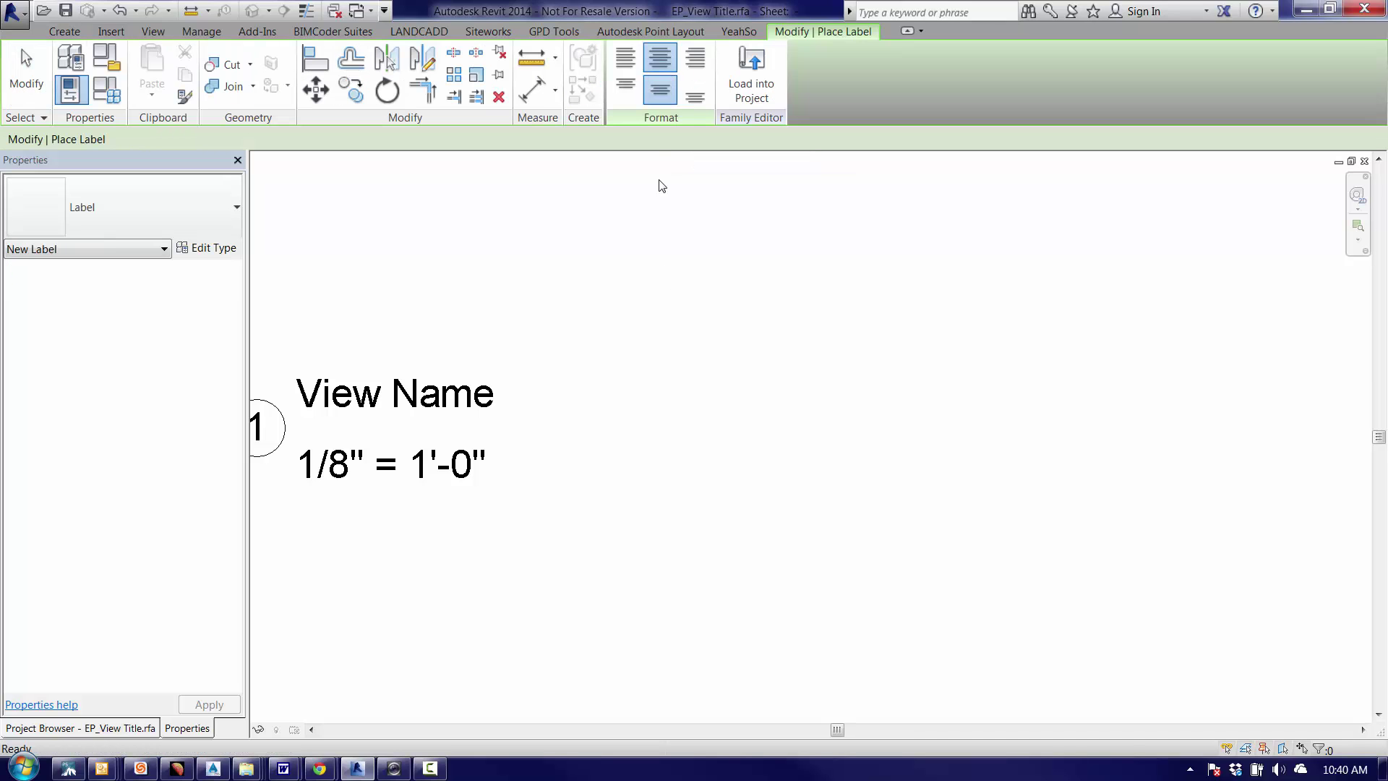
left_click(750, 463)
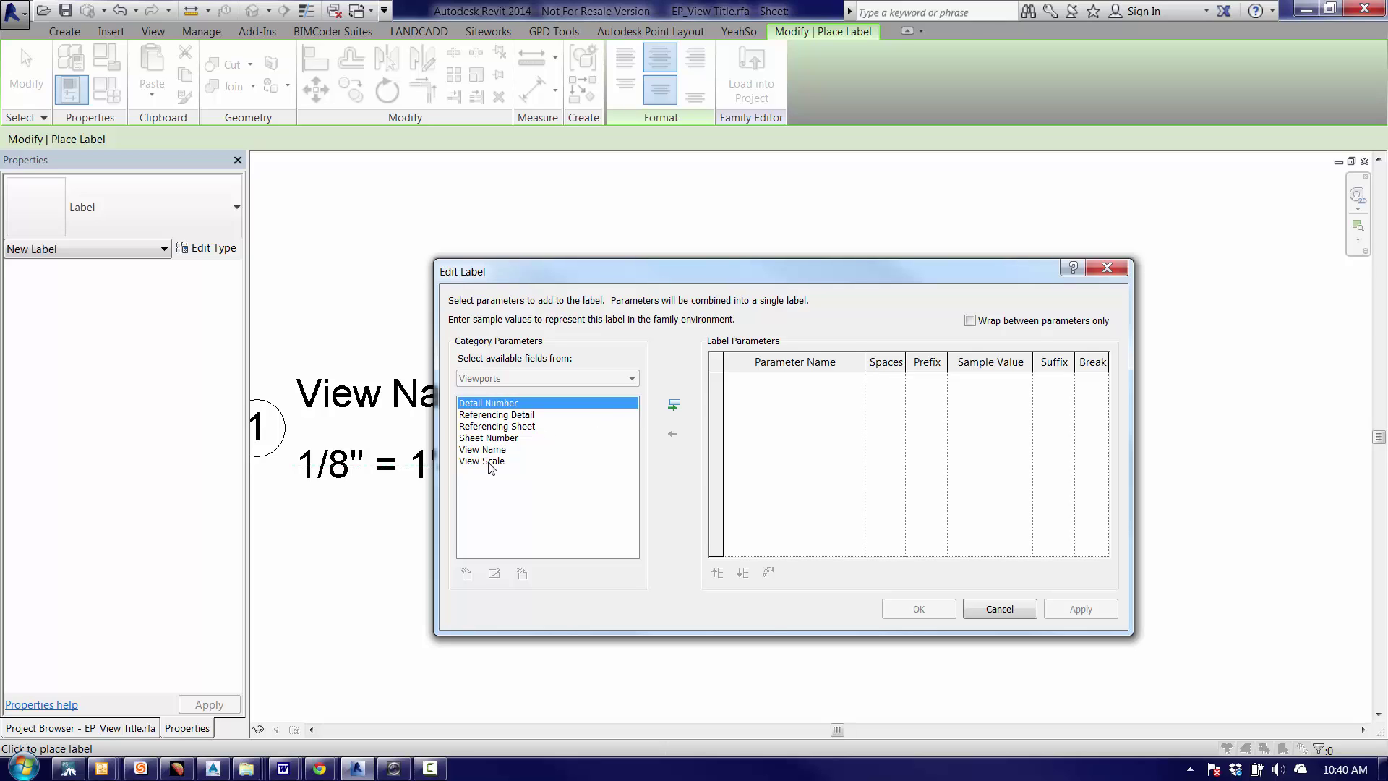
left_click(493, 416)
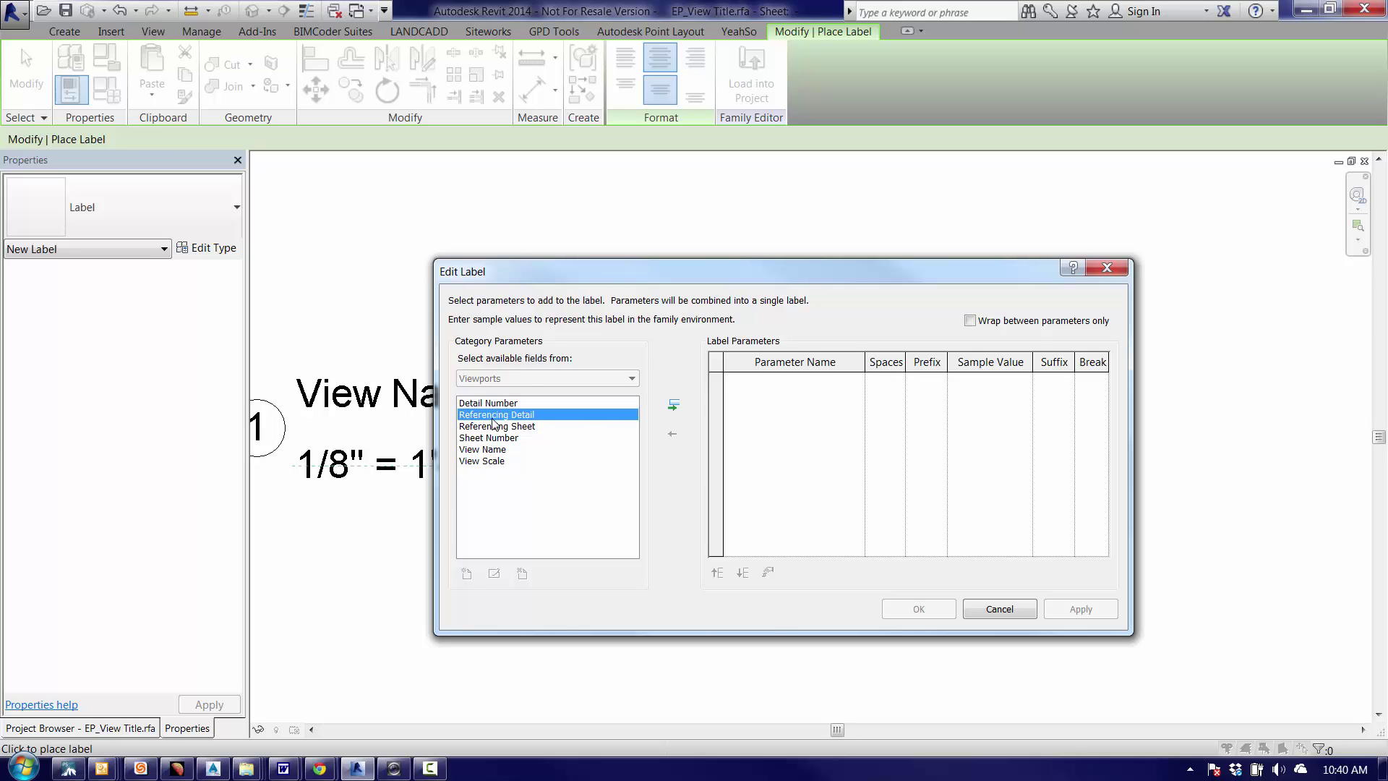
left_click(498, 427)
left_click(674, 405)
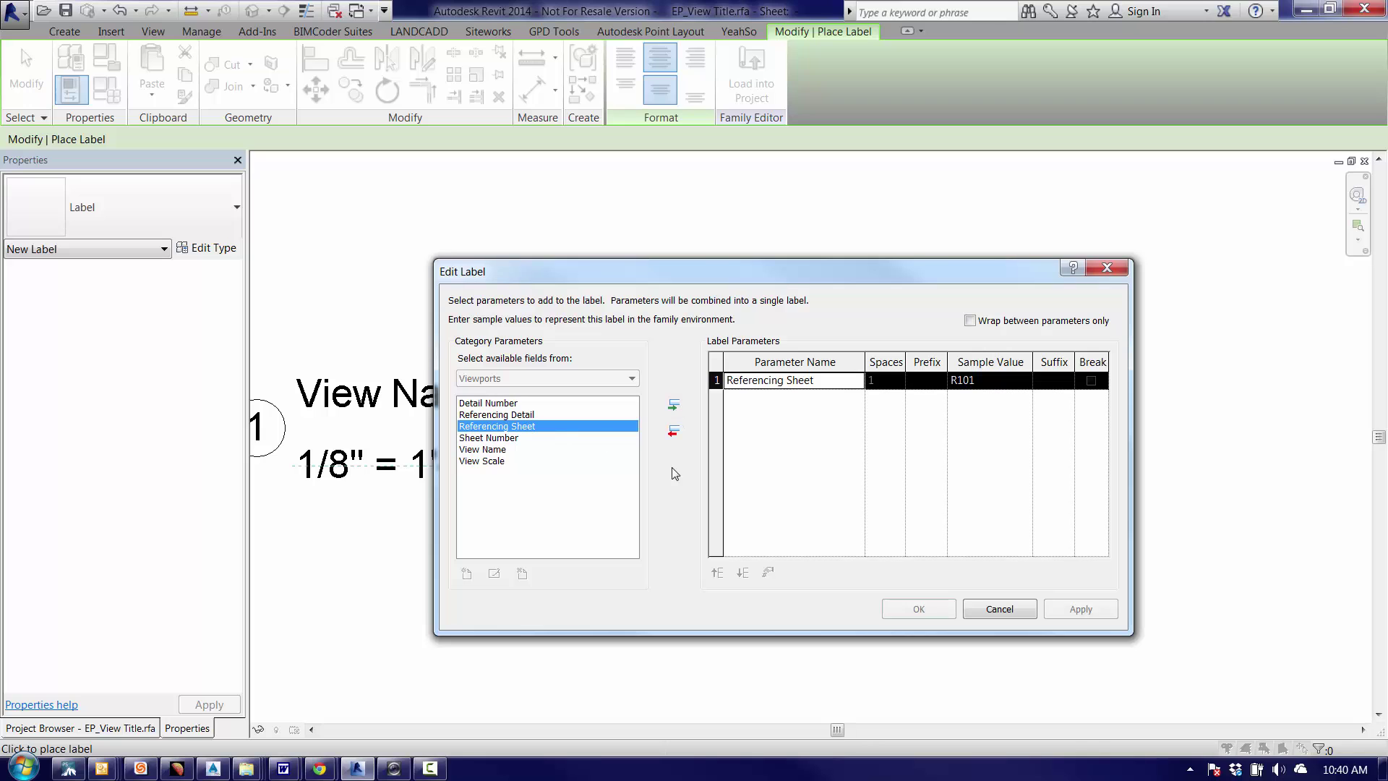
left_click(917, 609)
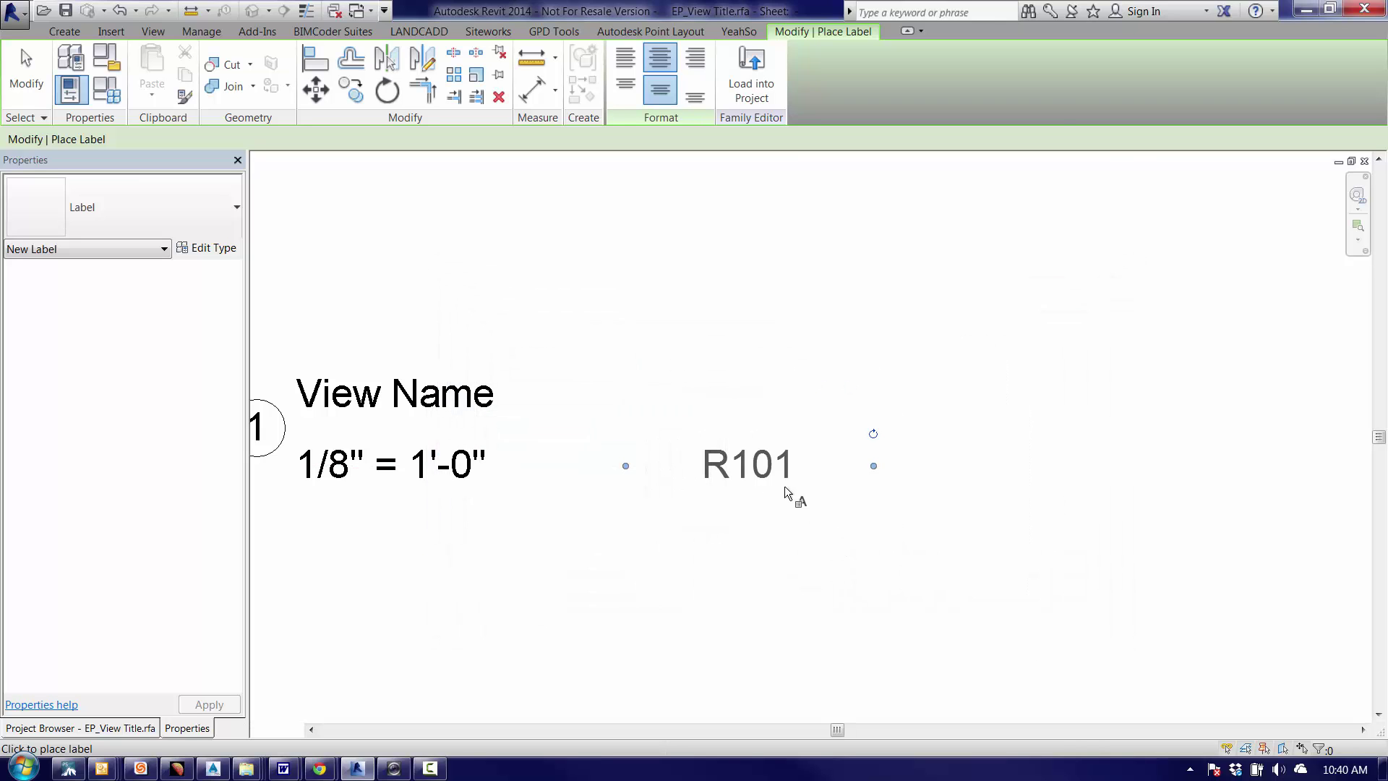
left_click(734, 528)
left_click(1019, 610)
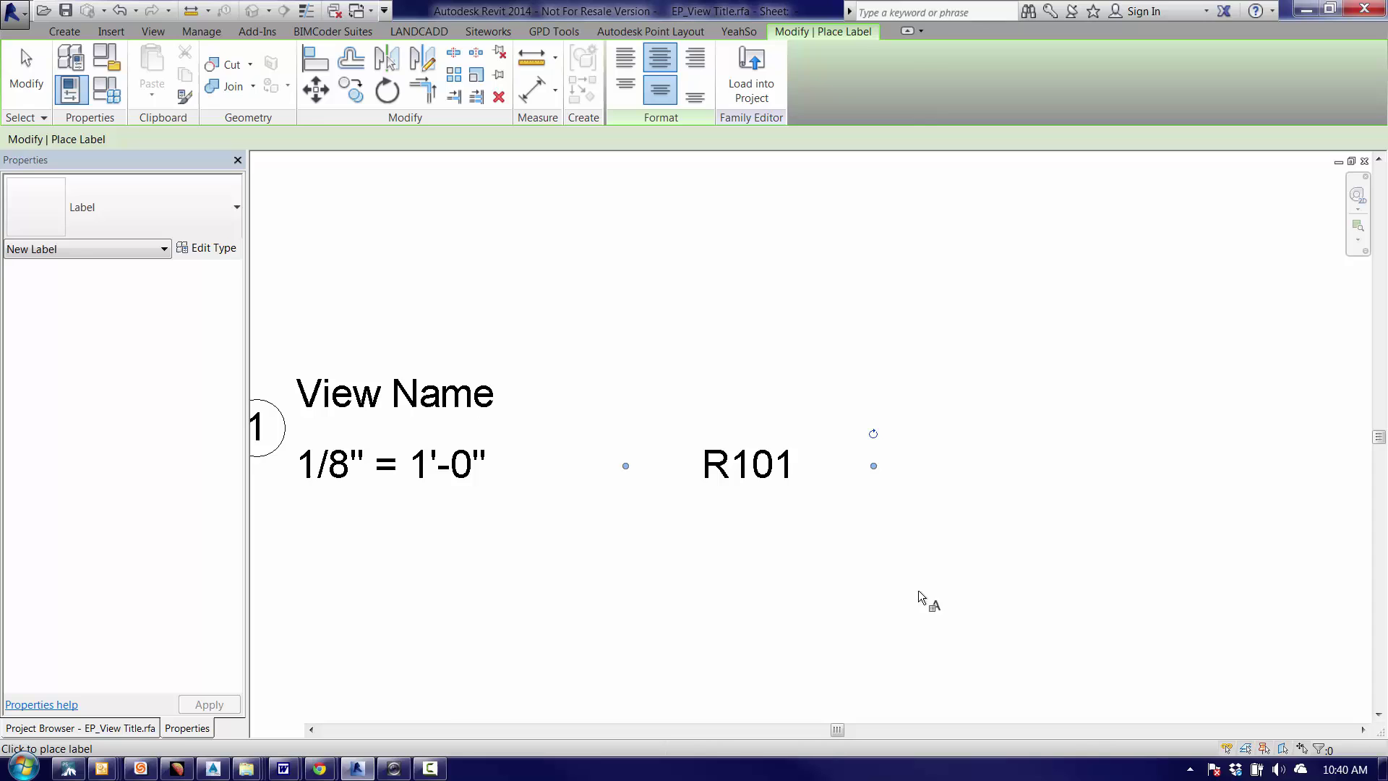
key("Escape")
middle_click_drag(783, 523, 971, 516)
left_click(933, 483)
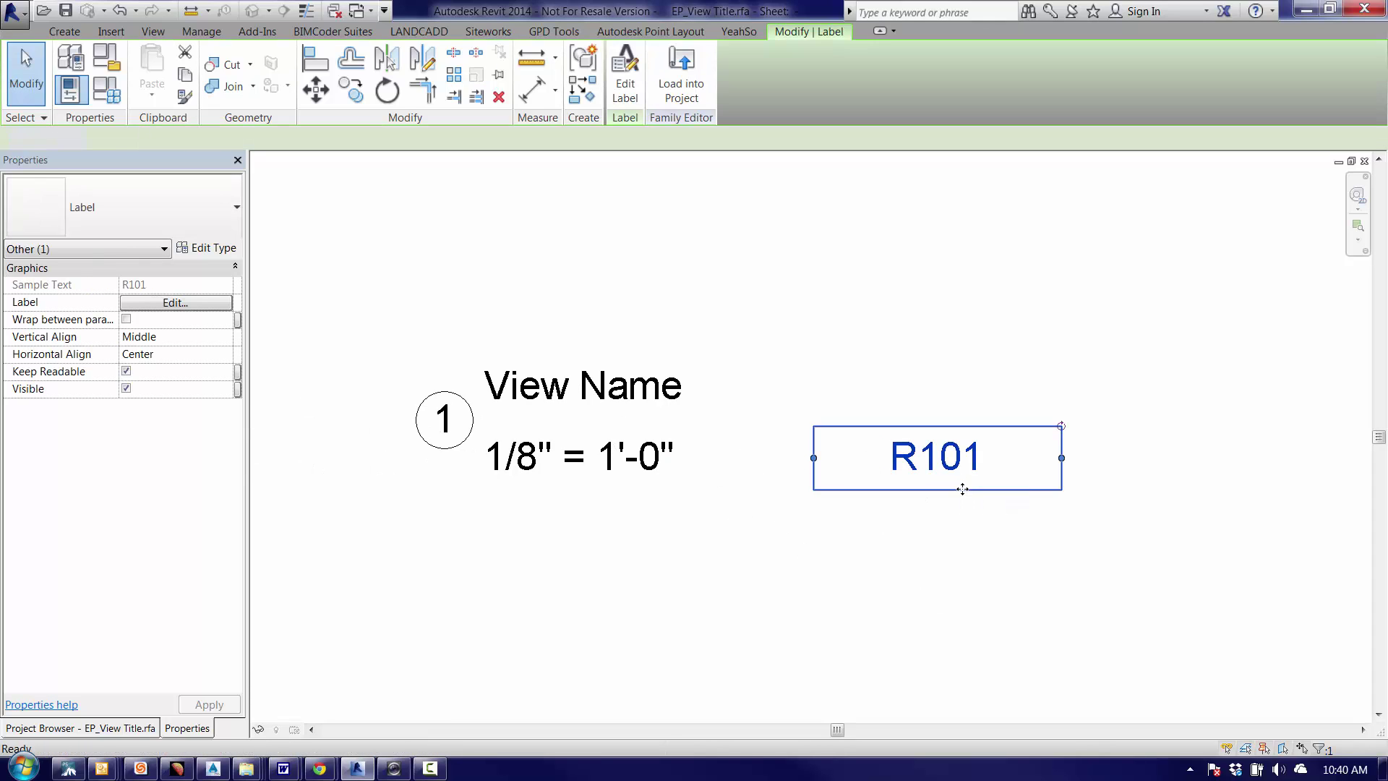
key("Delete")
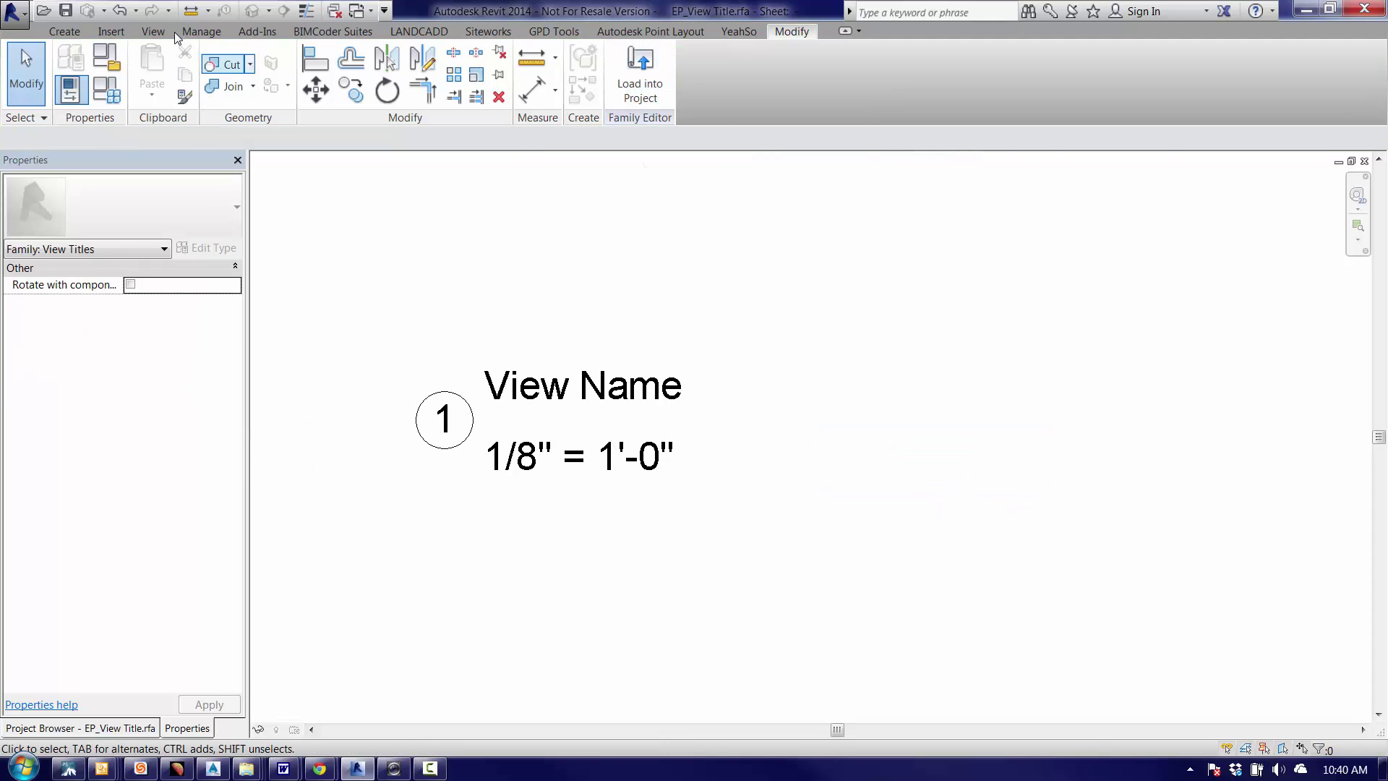
Step: Load EP_View Title into Project2 and open sheet A101 from Sheets (all)
left_click(640, 80)
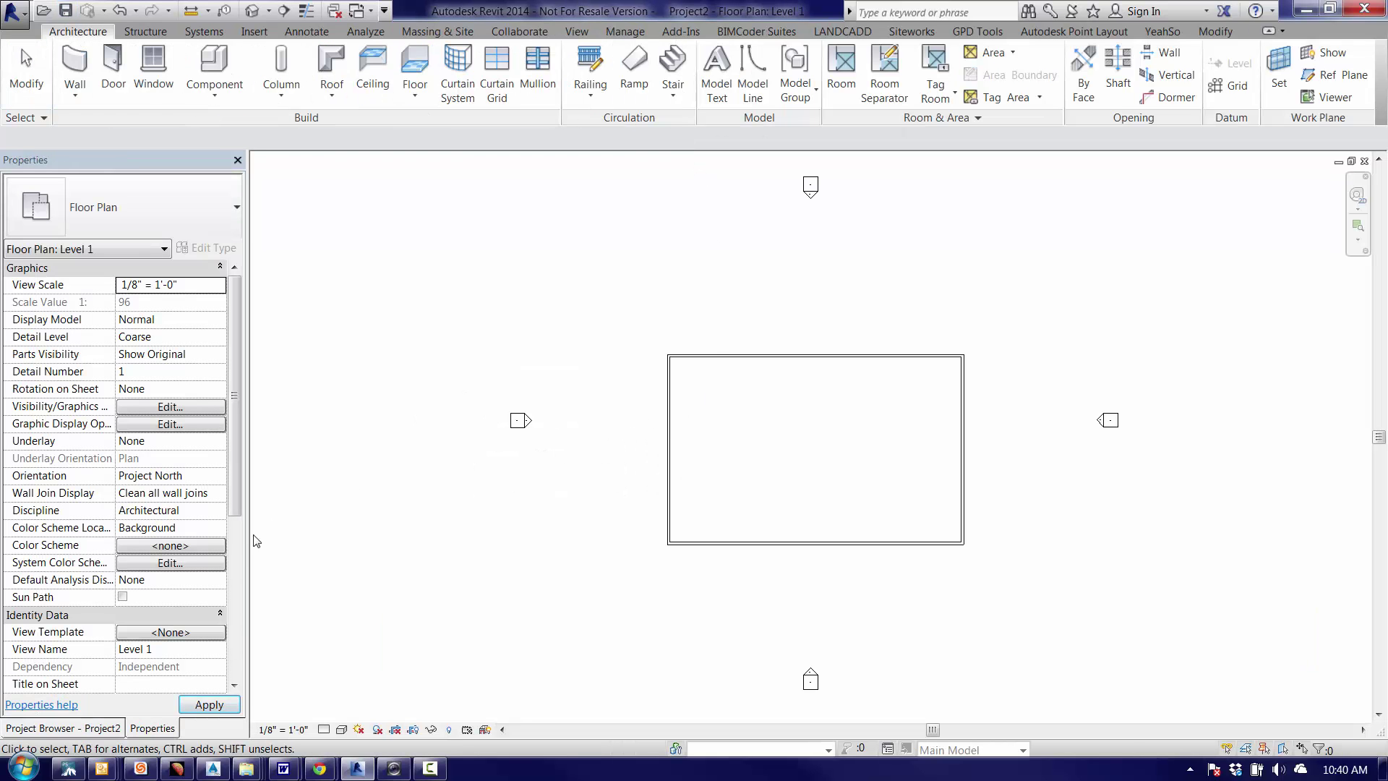
left_click(101, 730)
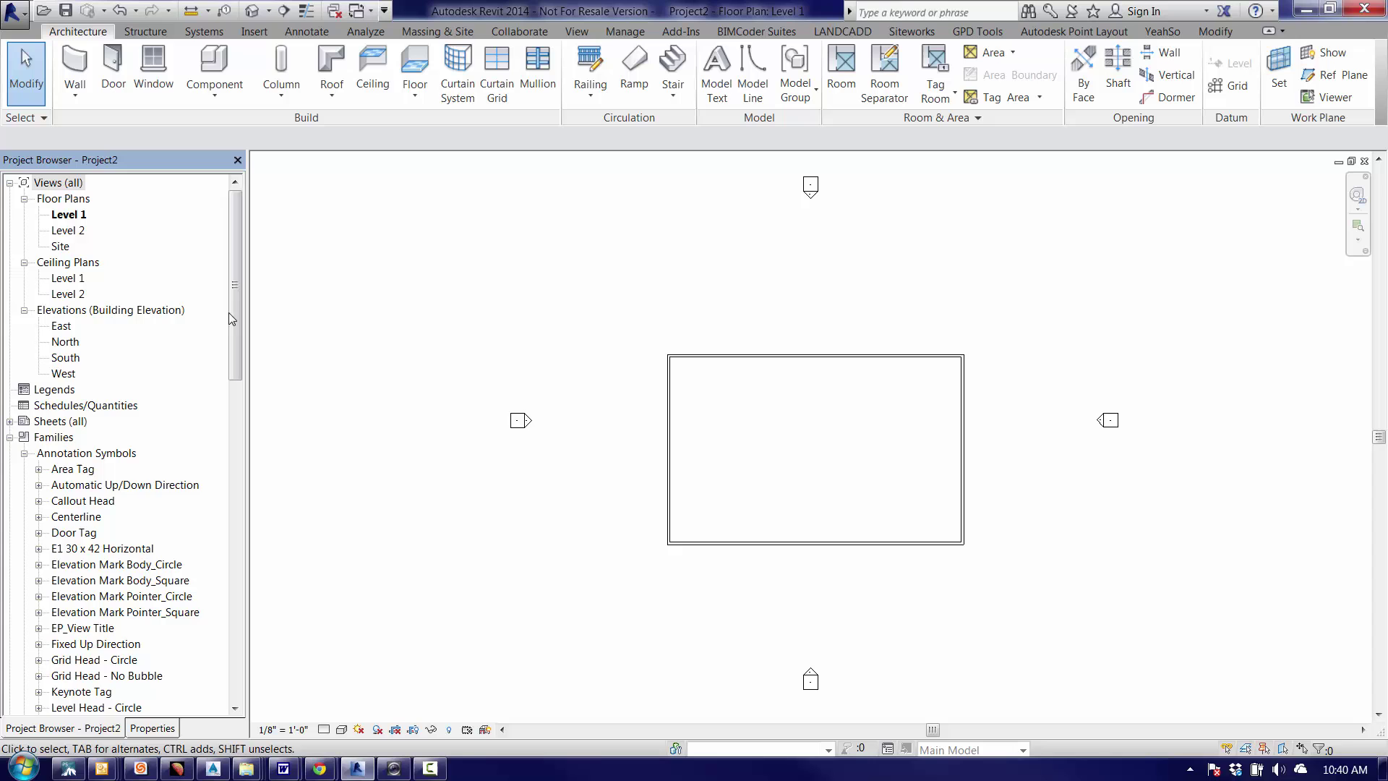
left_click_drag(228, 312, 255, 265)
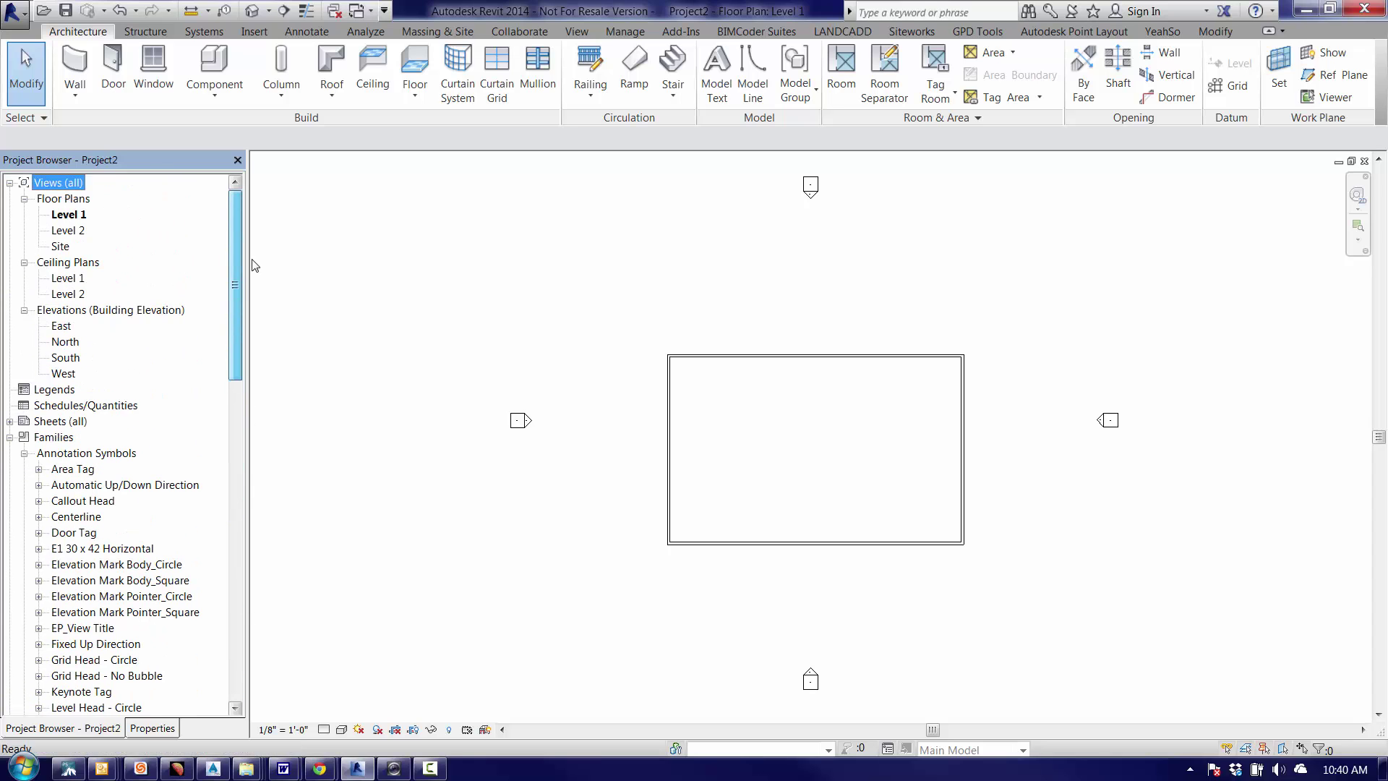
double_click(45, 424)
double_click(68, 438)
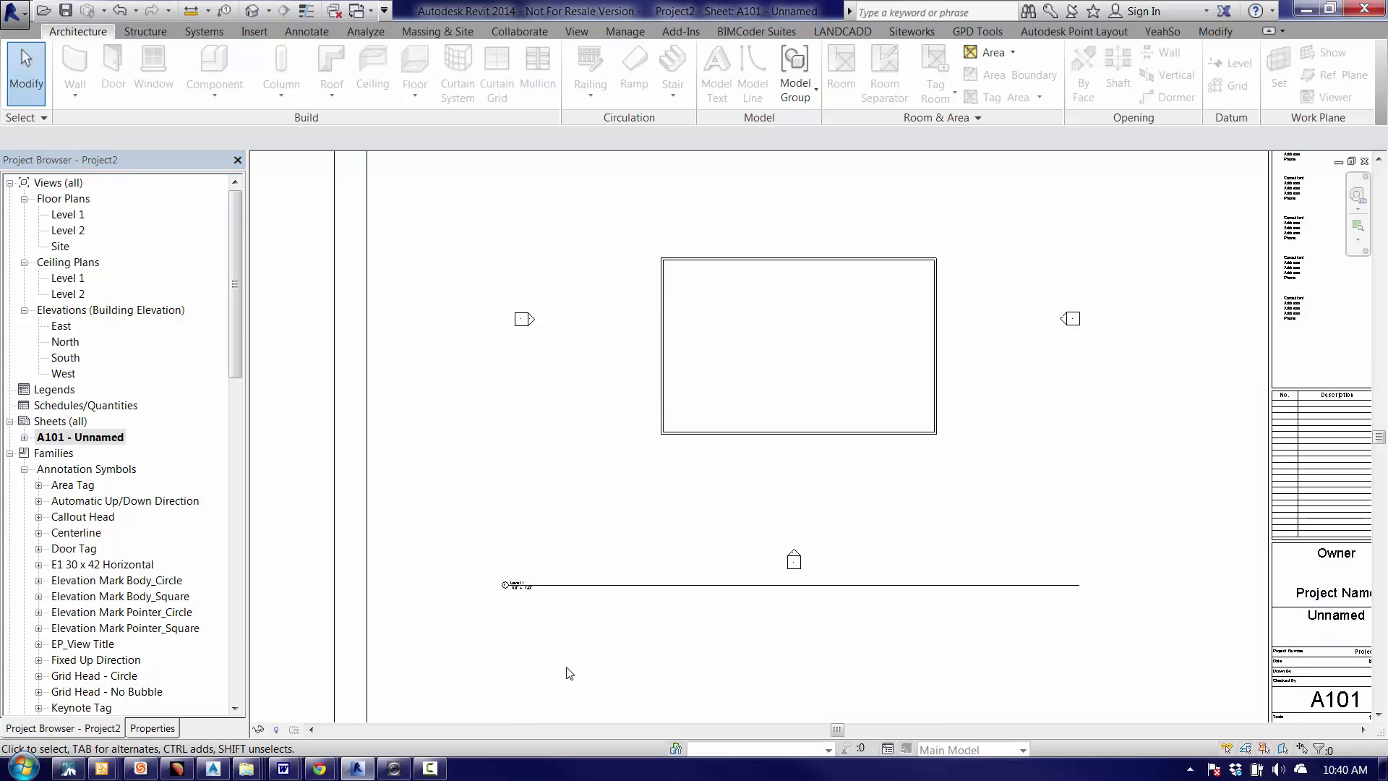
Step: Select the Level 1 viewport on sheet A101
scroll(553, 607, "up", 5)
left_click(490, 557)
scroll(558, 544, "up", 2)
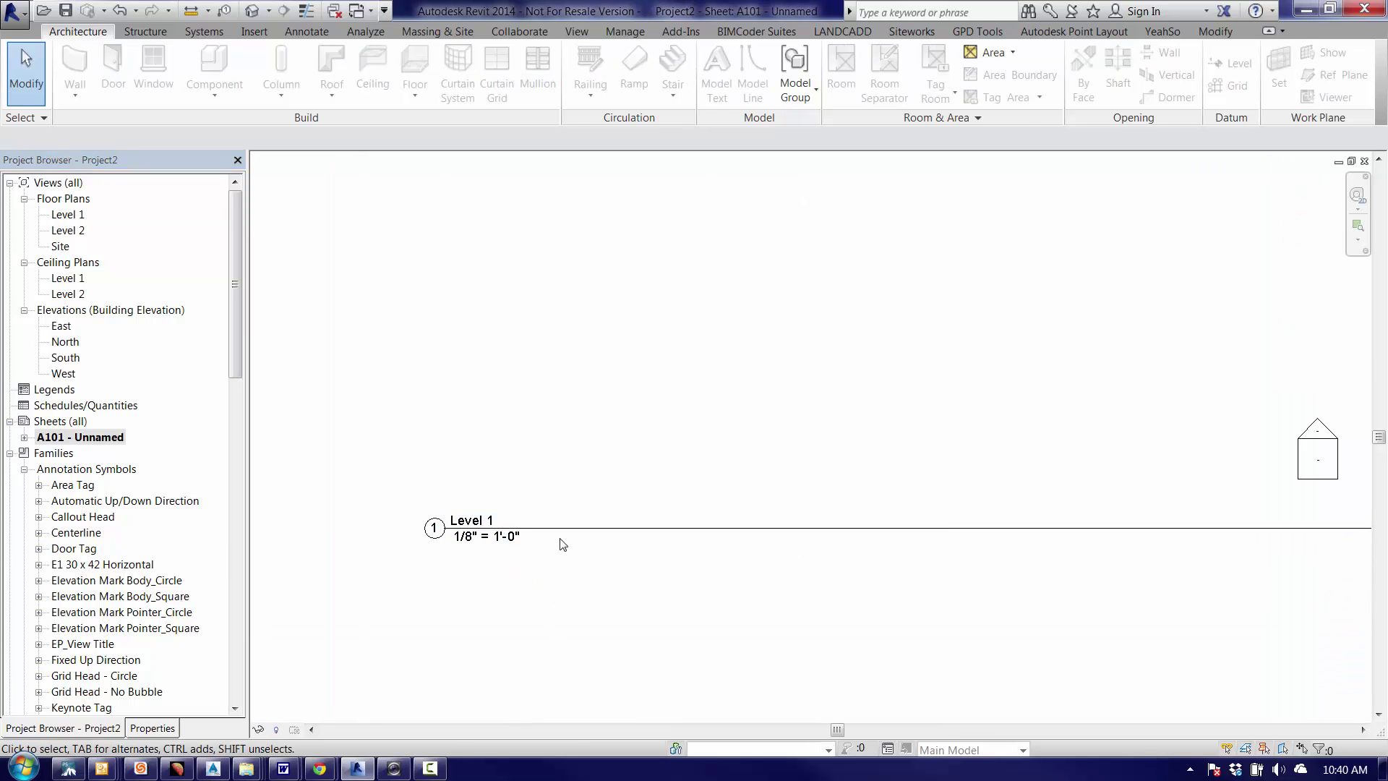
scroll(627, 515, "down", 1)
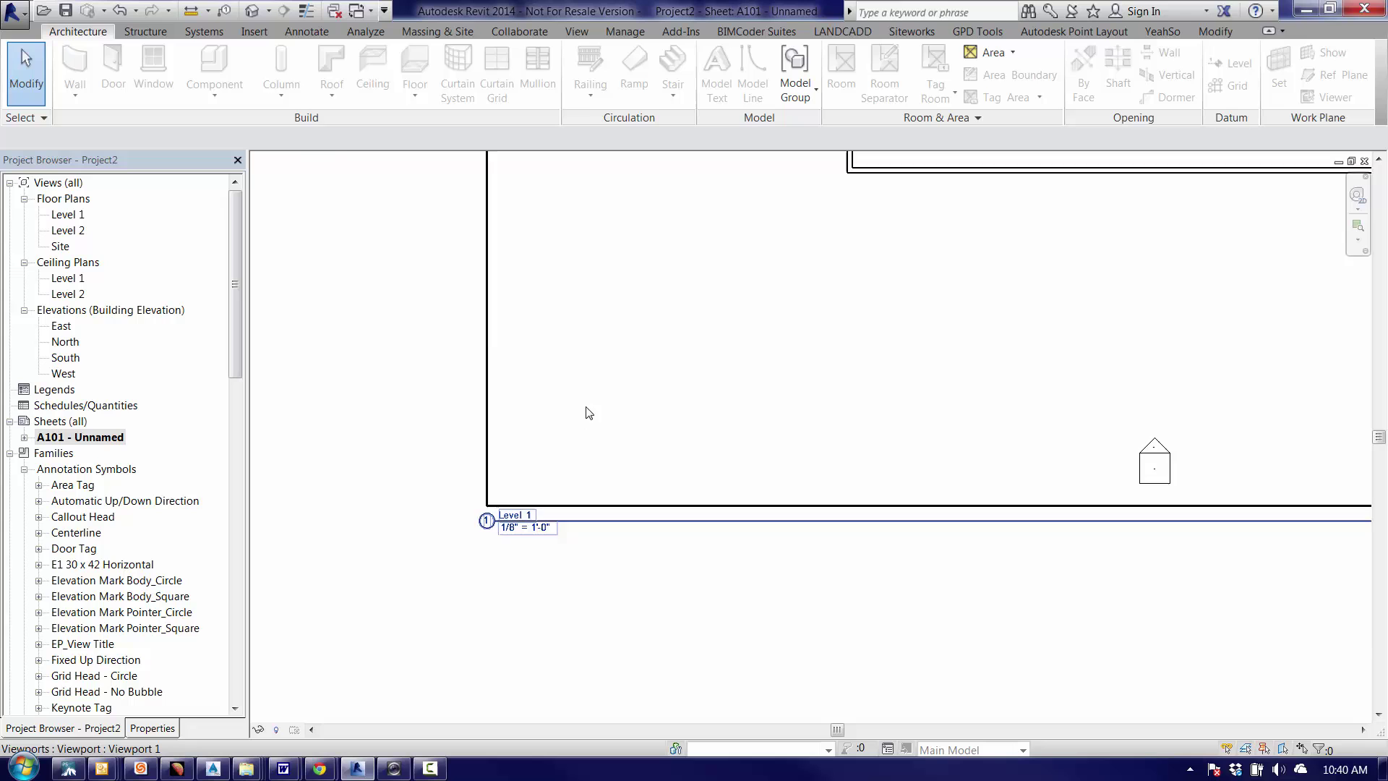
scroll(586, 413, "down", 2)
left_click(701, 378)
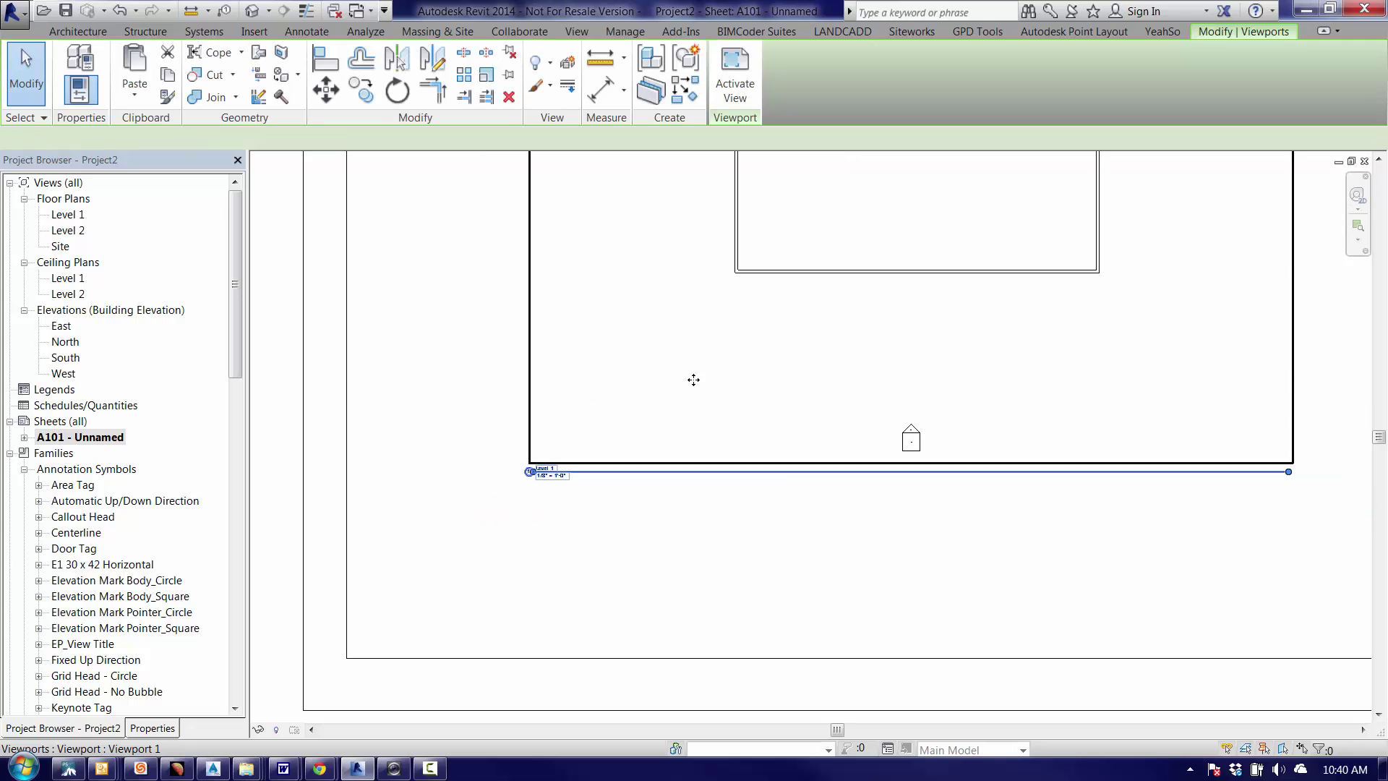
Step: Set the Level 1 viewport type's Title to EP_View Title and apply it
left_click(152, 728)
left_click(212, 248)
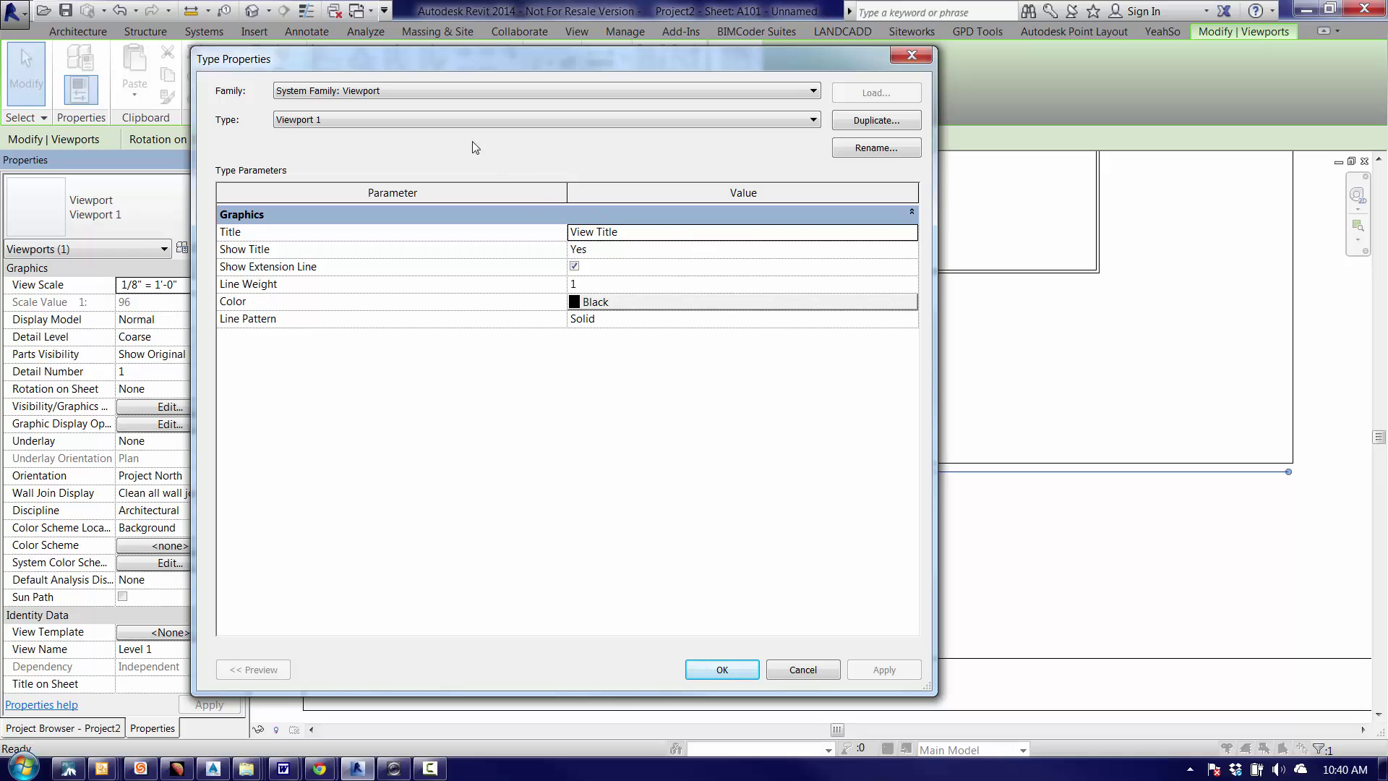
left_click(911, 232)
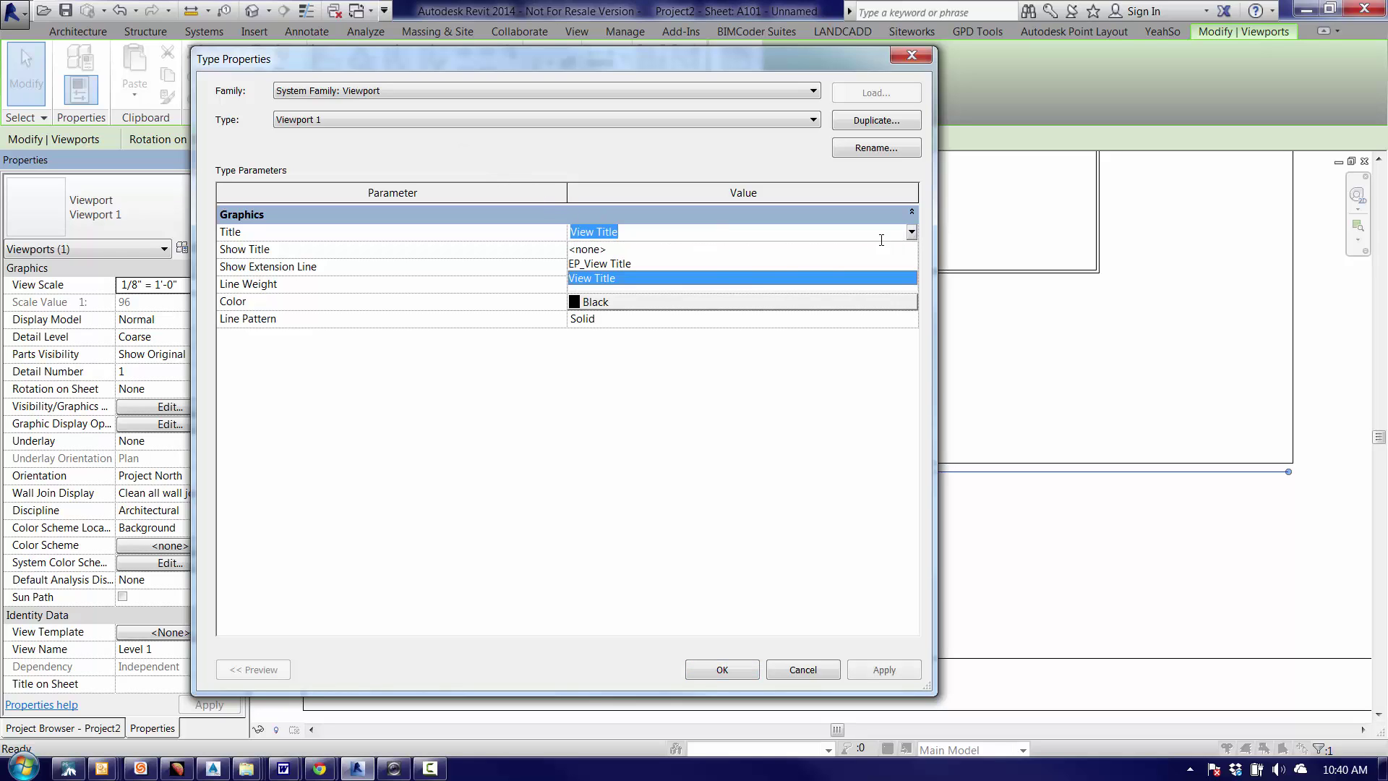
left_click(615, 264)
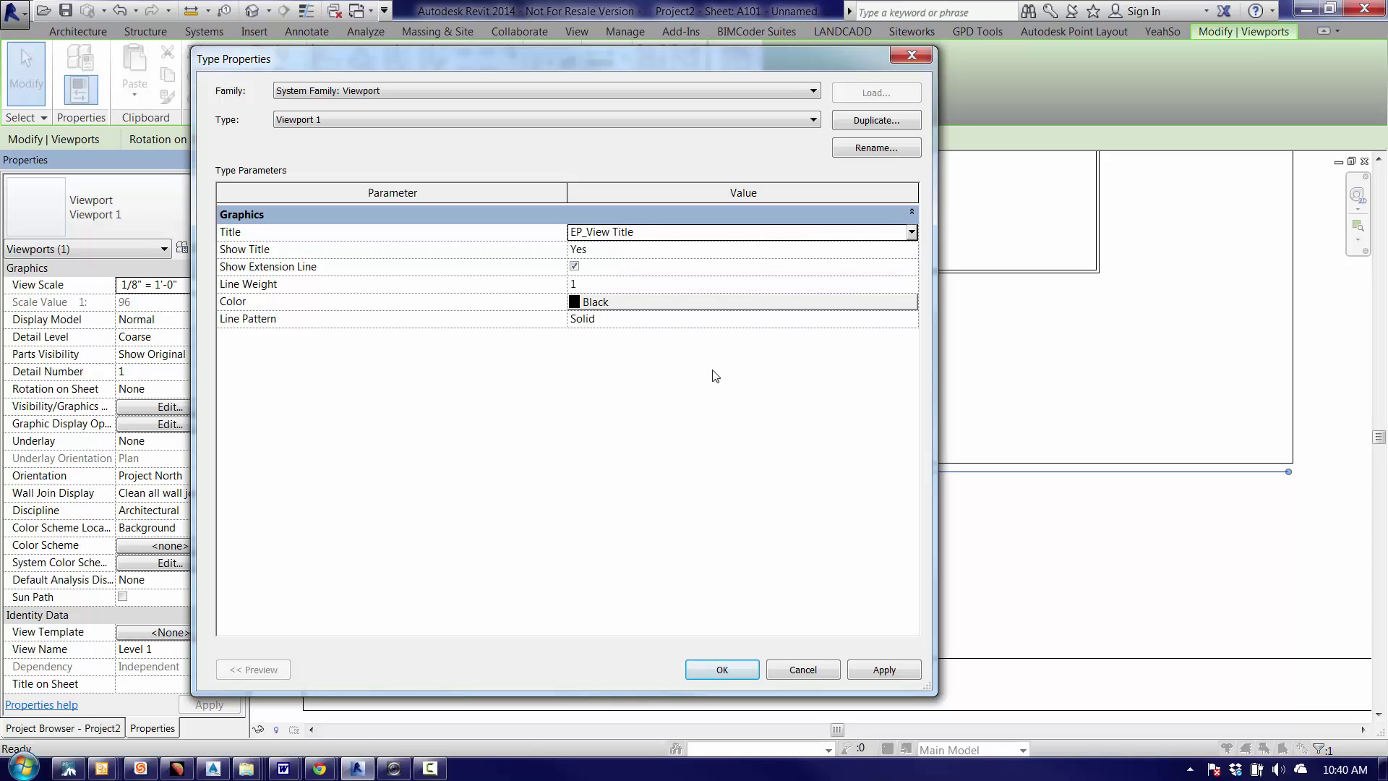
left_click(884, 669)
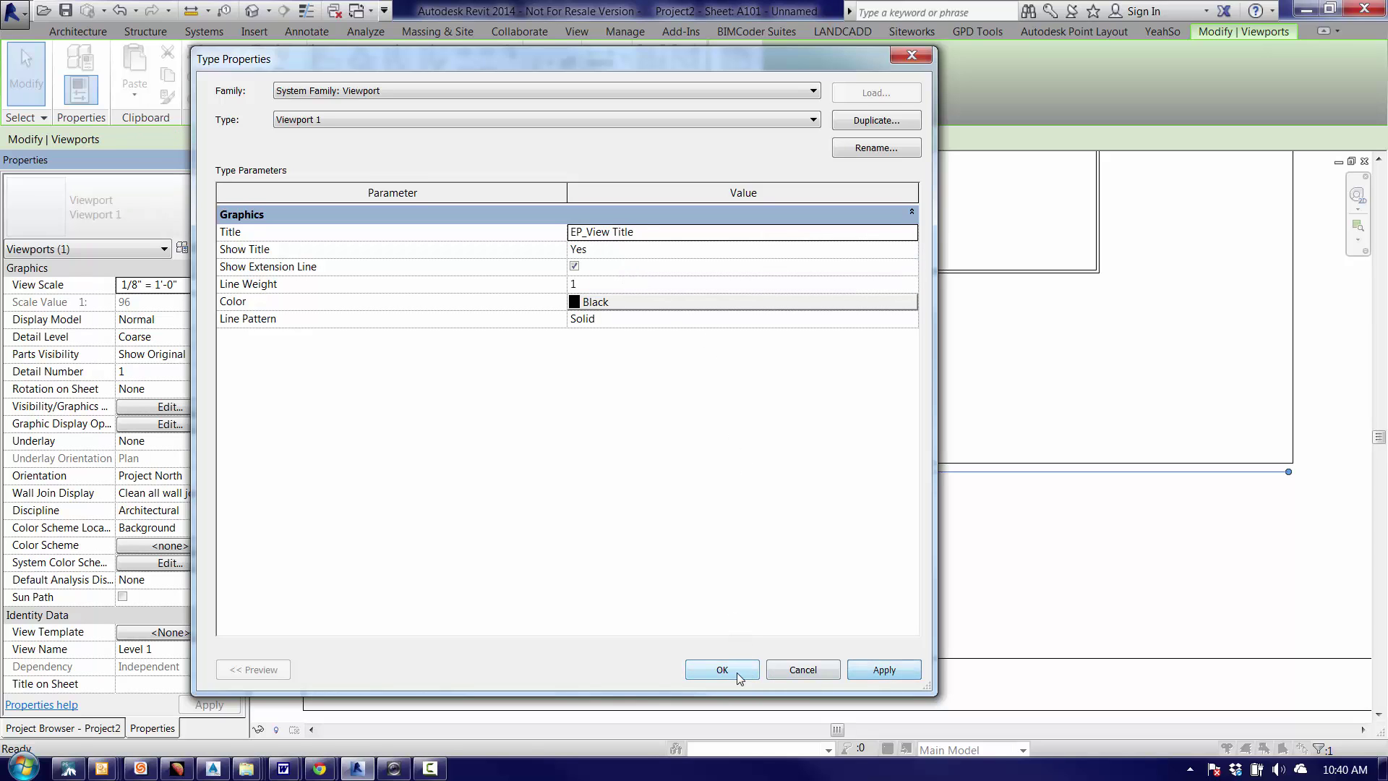
left_click(736, 672)
scroll(543, 499, "up", 5)
scroll(543, 499, "up", 4)
key("Escape")
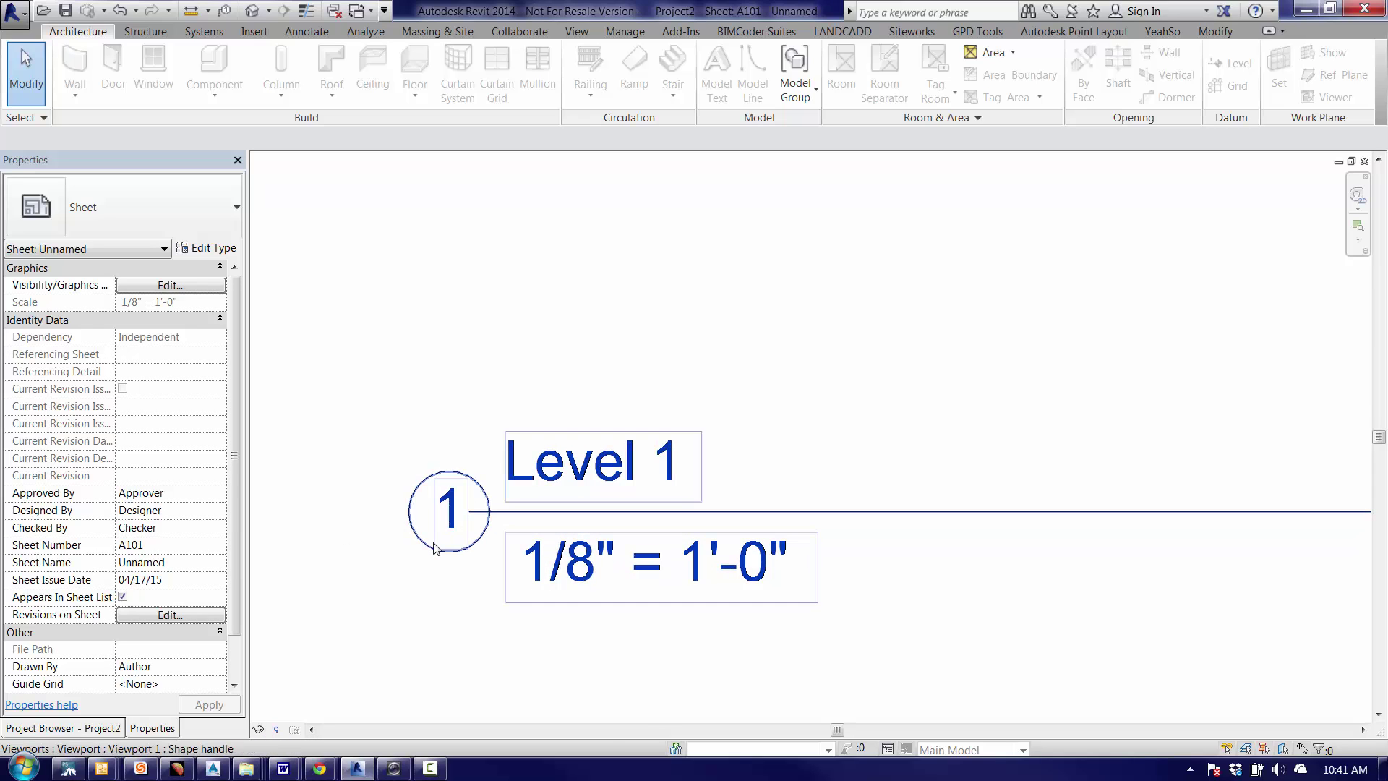
Step: In EP_View Title.rfa, nudge the numbered circle slightly left and check both labels
left_click(357, 10)
left_click(433, 77)
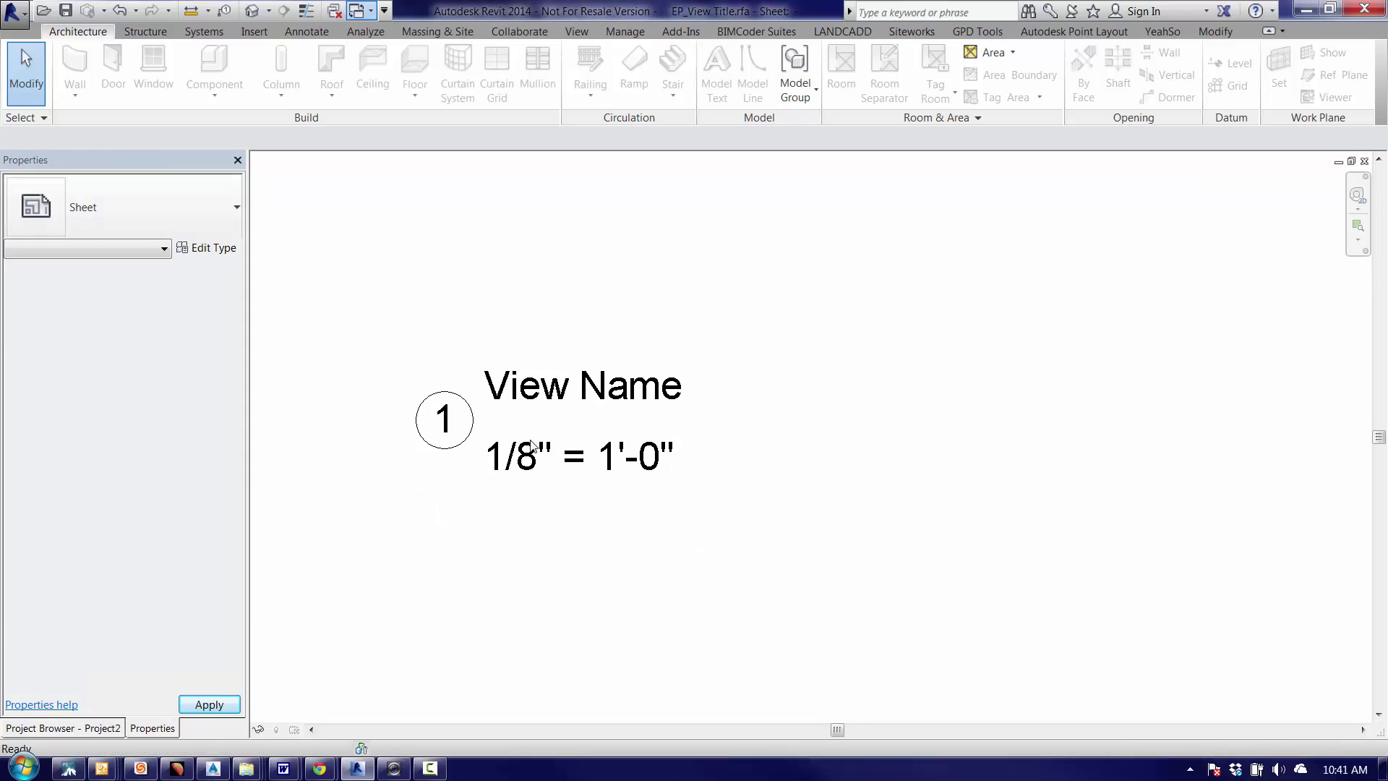
left_click_drag(315, 355, 450, 460)
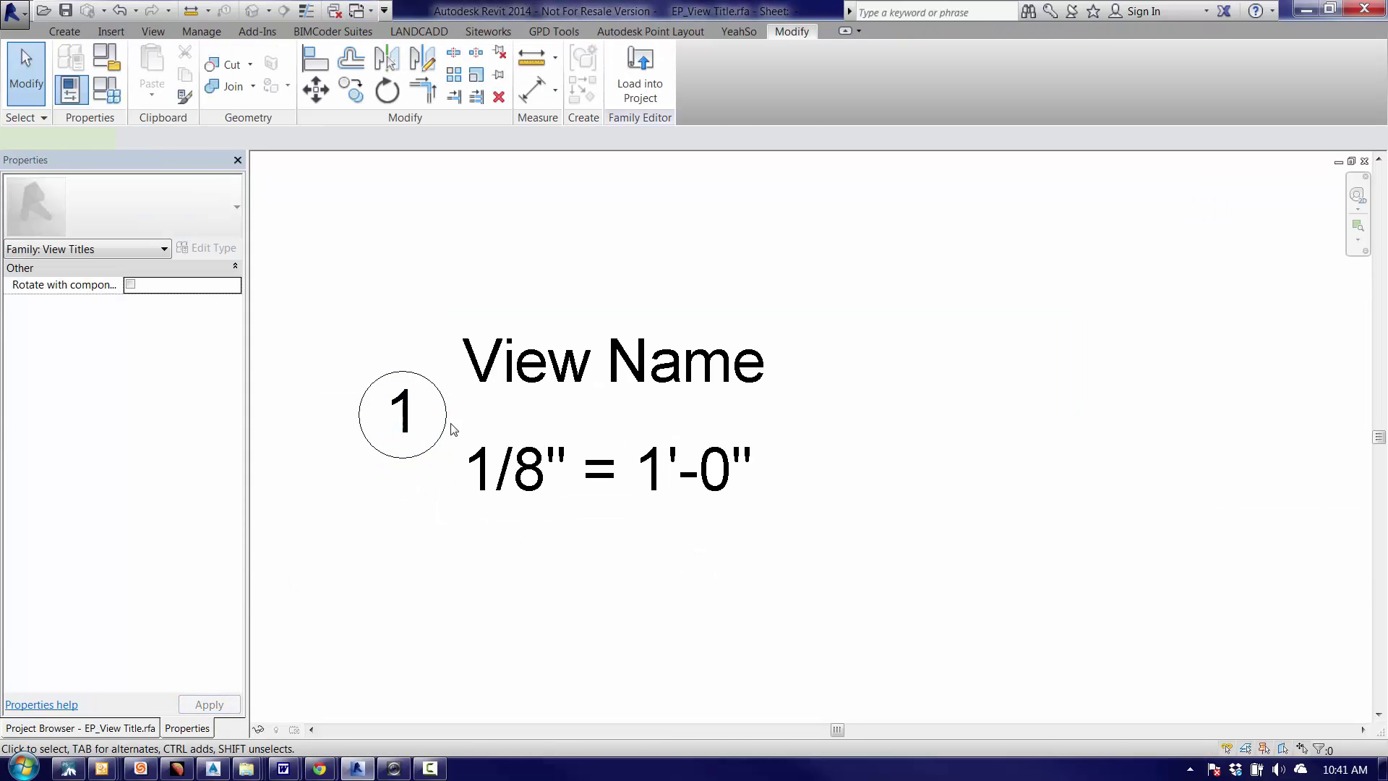
left_click_drag(418, 407, 407, 407)
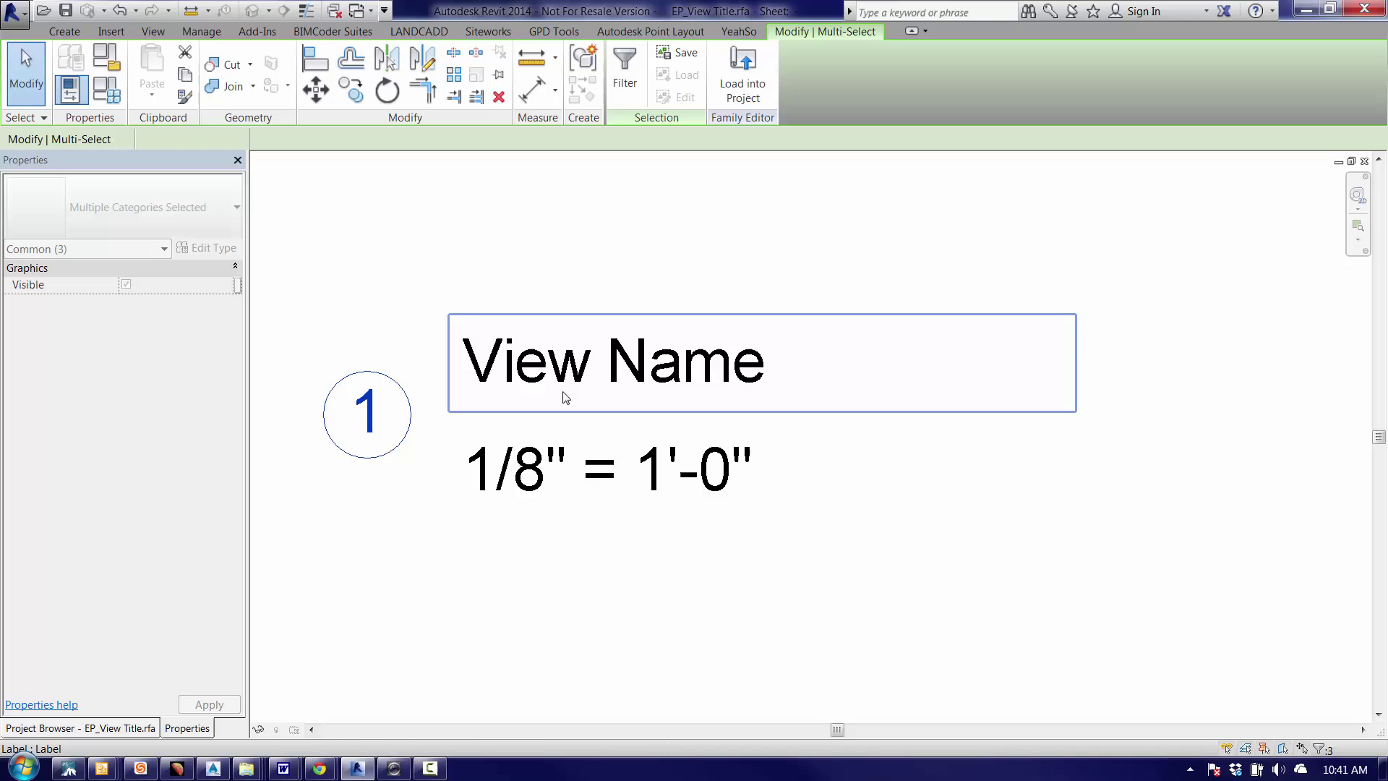
left_click(602, 389)
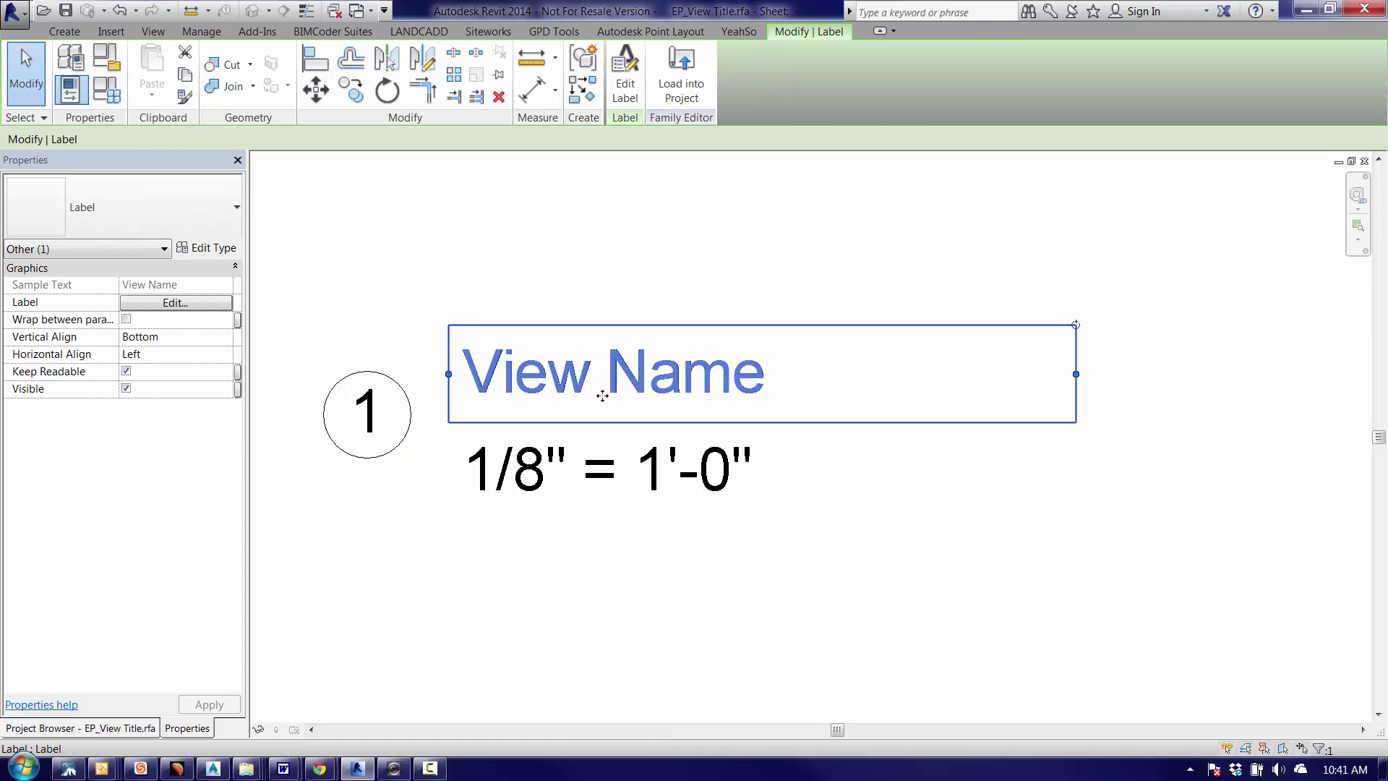
left_click(579, 486)
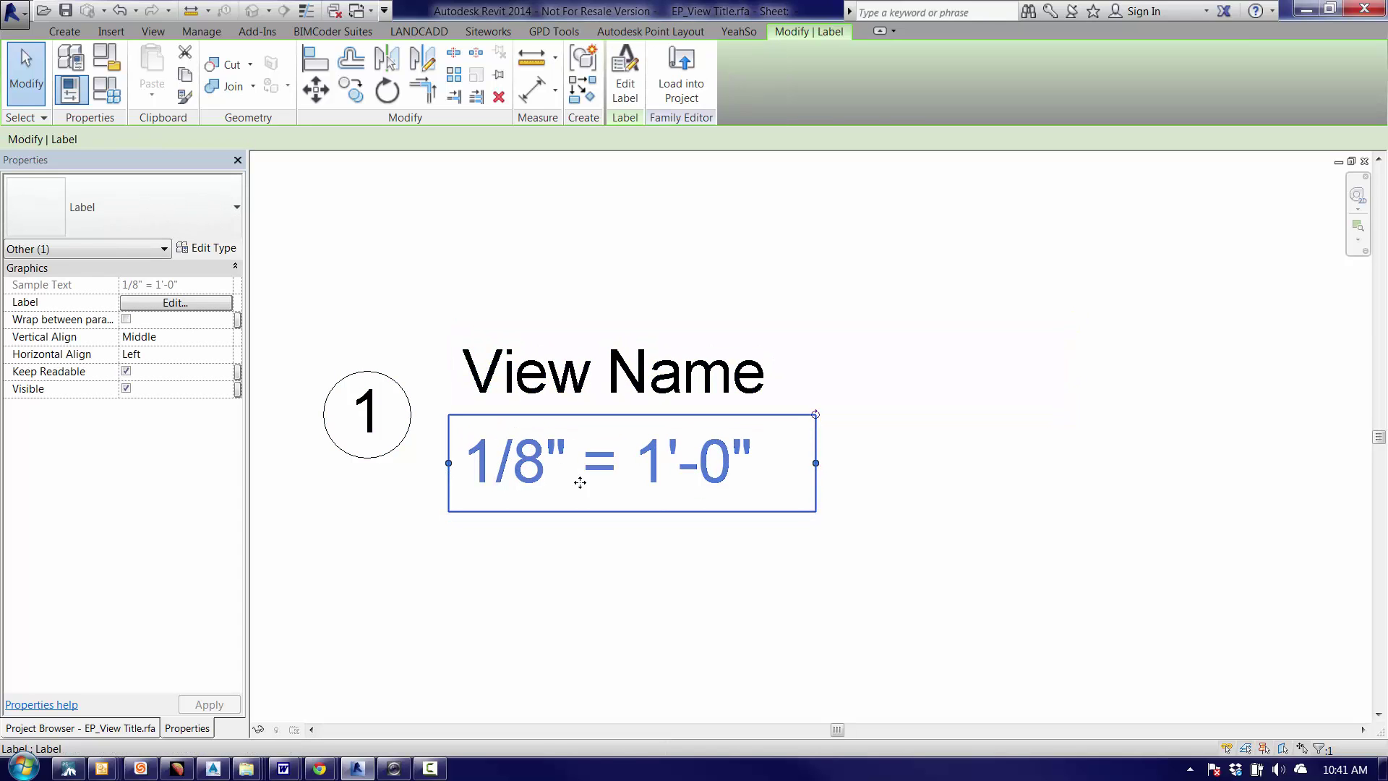
left_click(657, 632)
Step: Reload the family, overwriting the existing version, then reopen sheet A101 to view the title
left_click(657, 96)
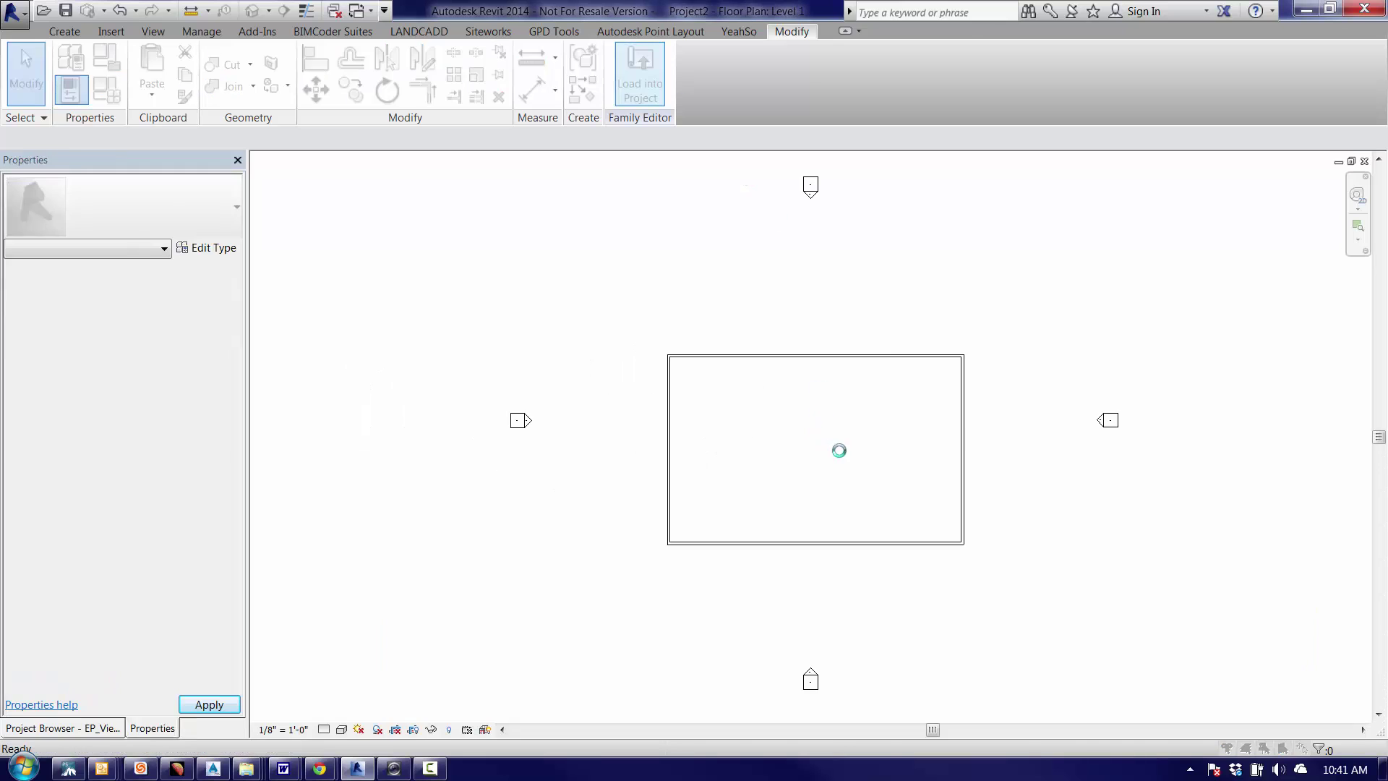
left_click(691, 398)
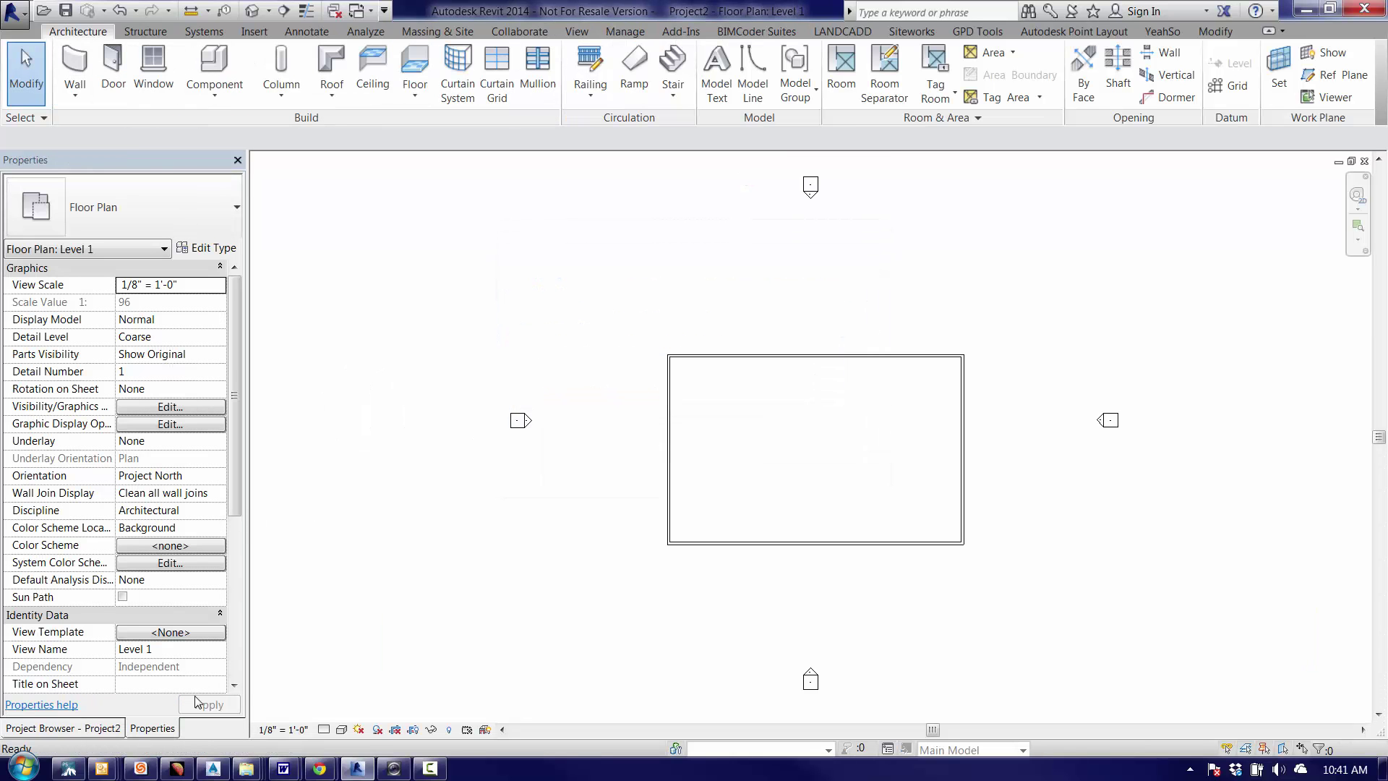
left_click(102, 728)
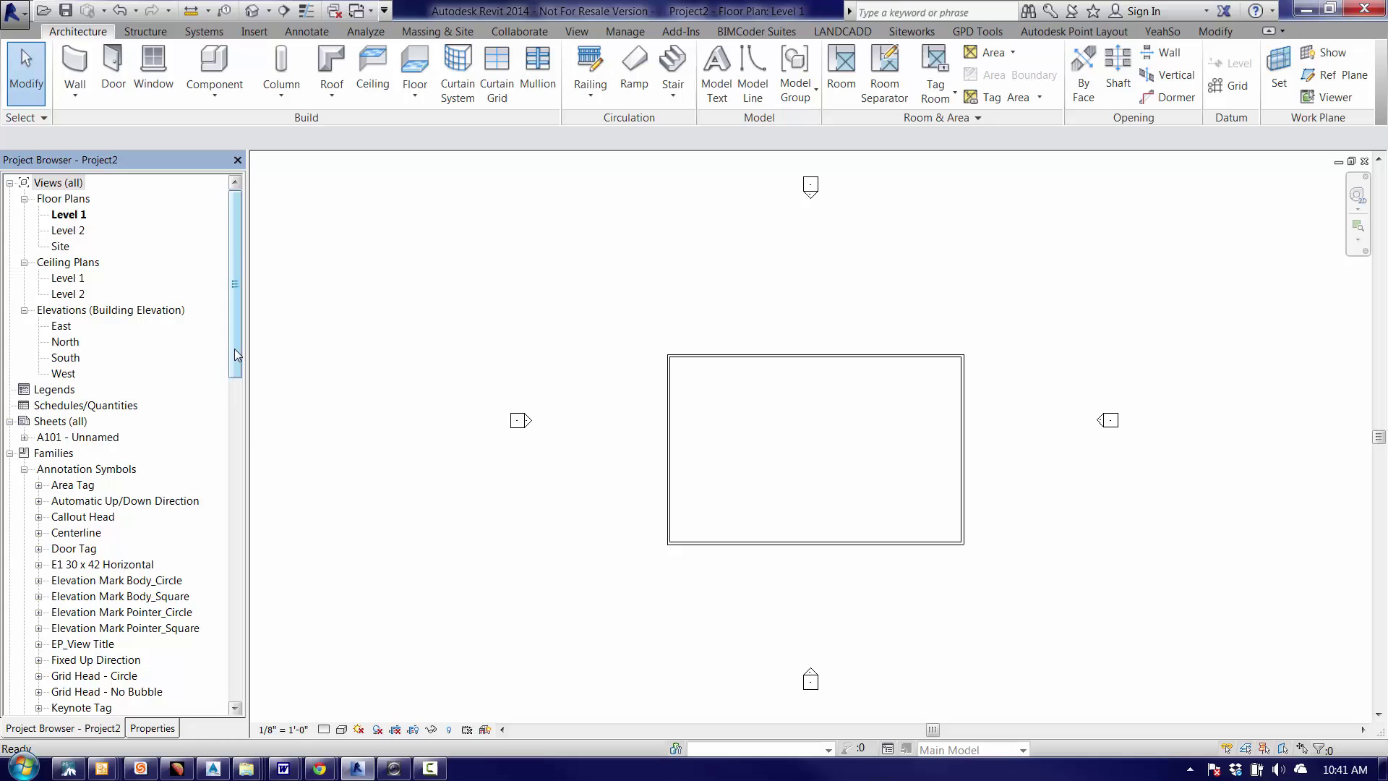
mouse_move(236, 355)
left_mouse_down()
mouse_move(237, 450)
mouse_move(236, 354)
left_mouse_up()
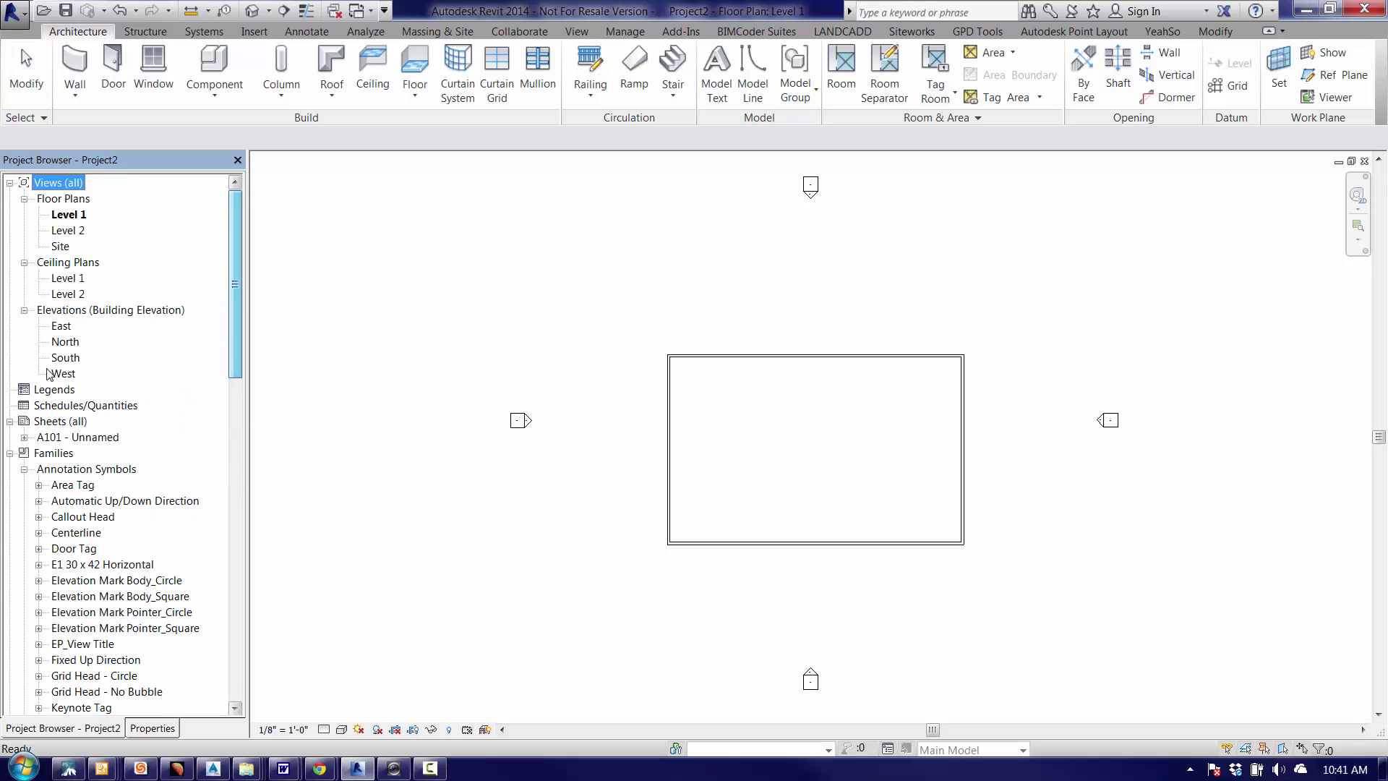
double_click(49, 435)
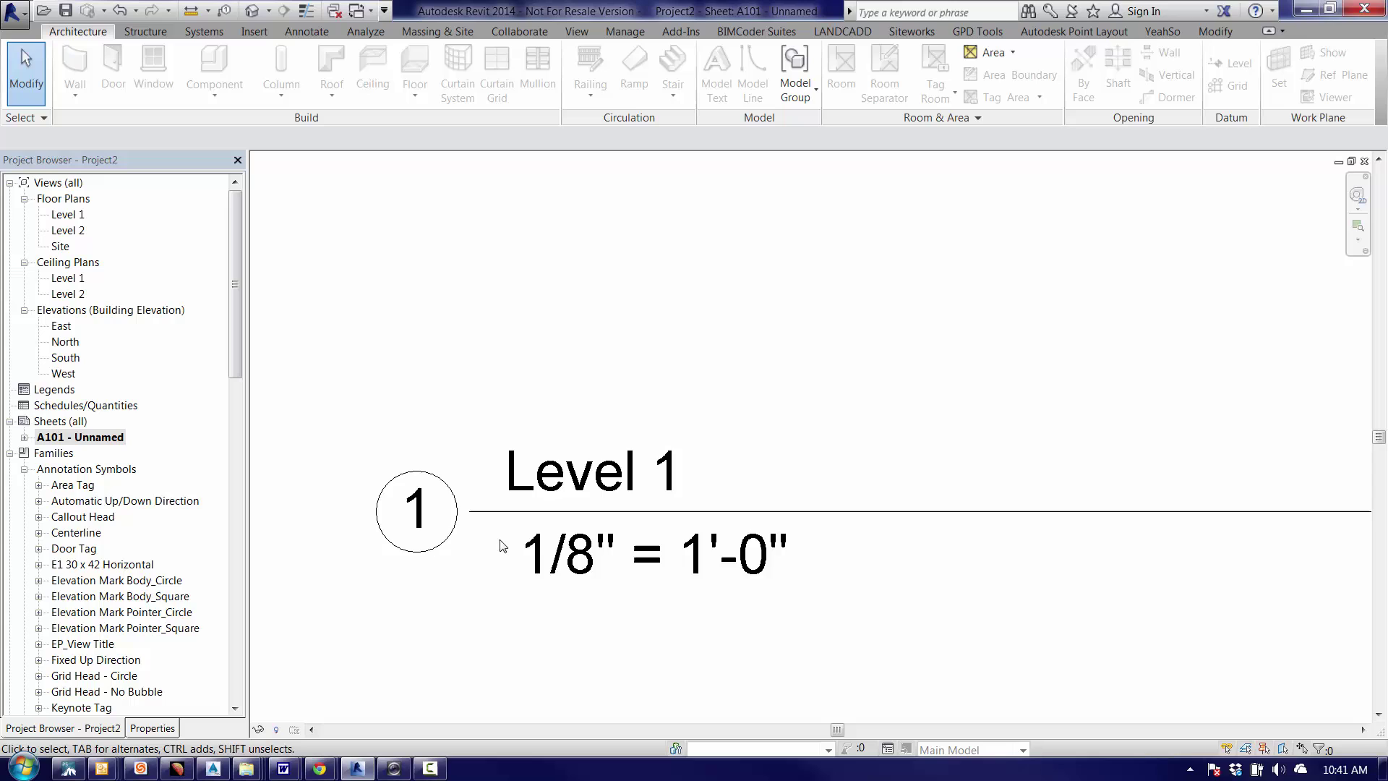
scroll(506, 533, "down", 5)
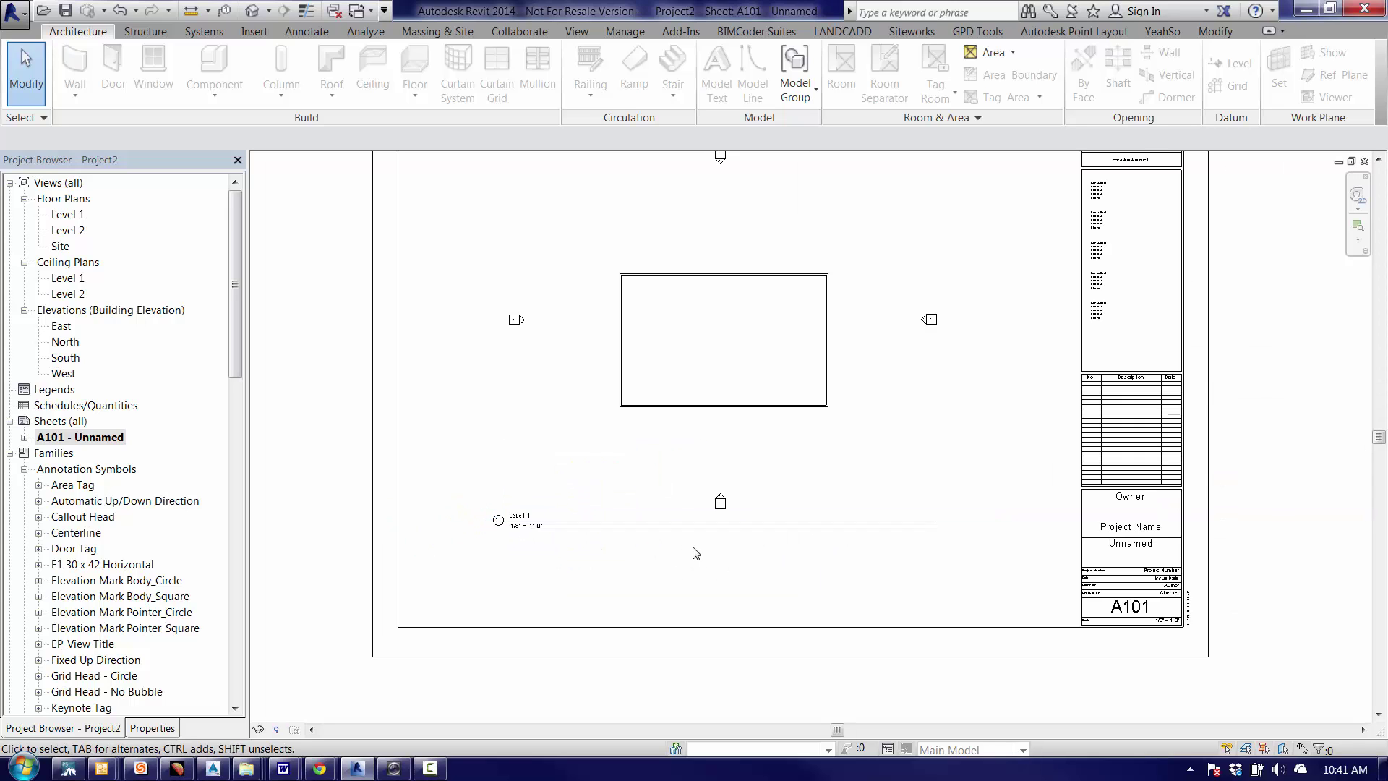